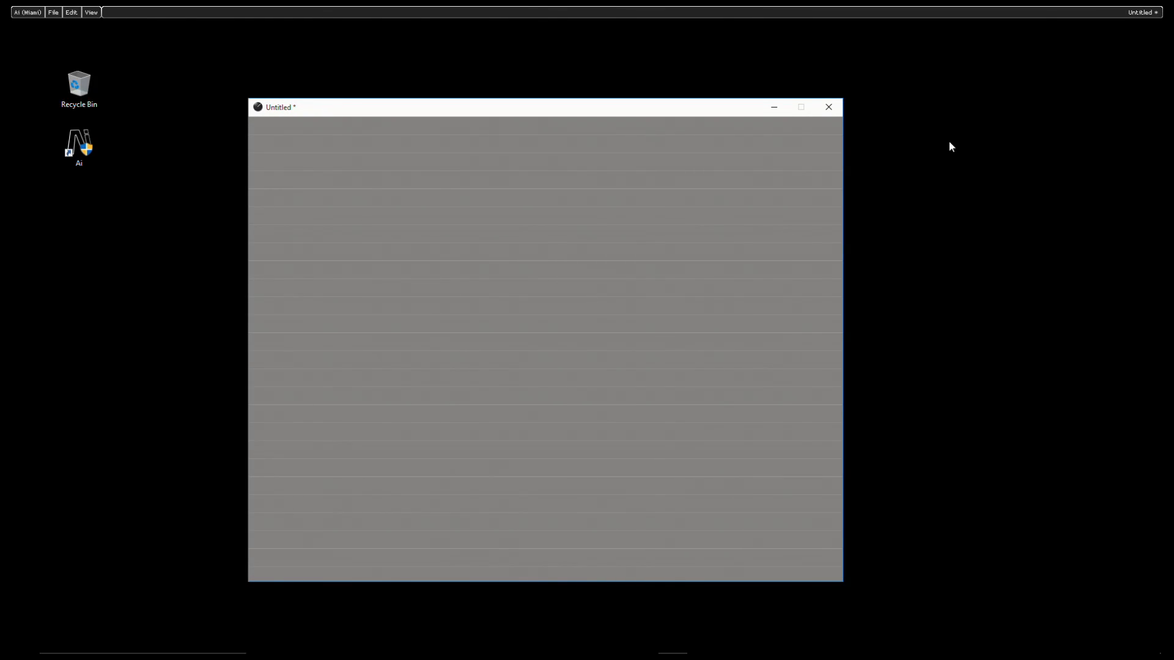
Step: Insert a Rectangle generator module in the upper part of the empty patch
{"action": "right_click", "coordinate": [532, 158]}
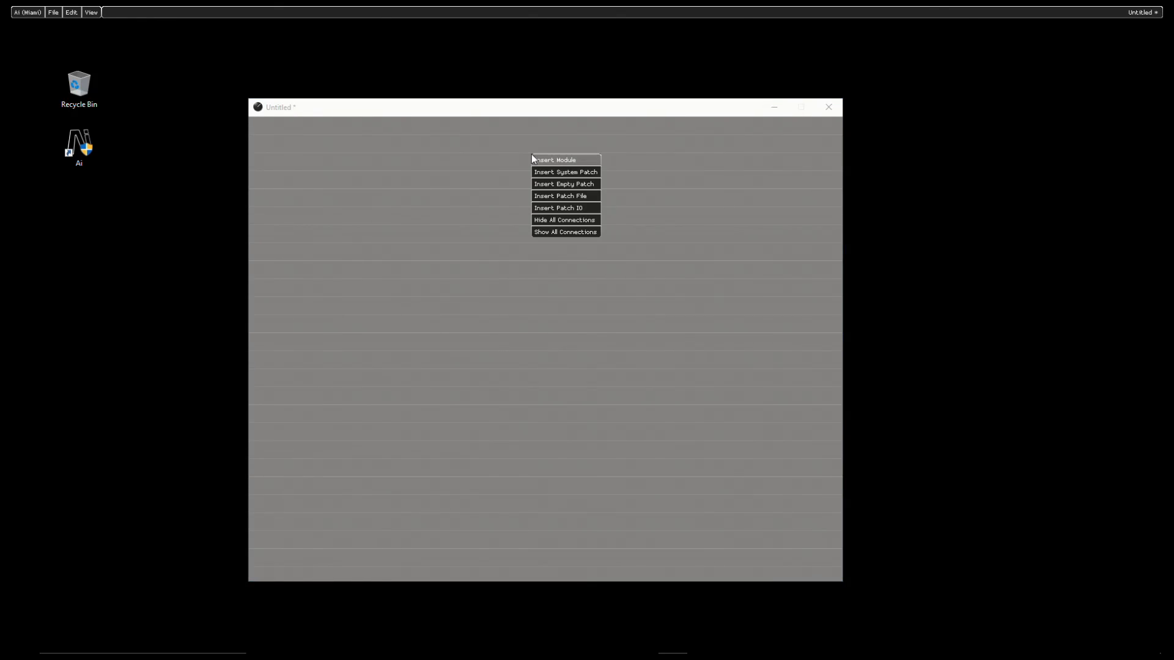
{"action": "left_click", "coordinate": [564, 161]}
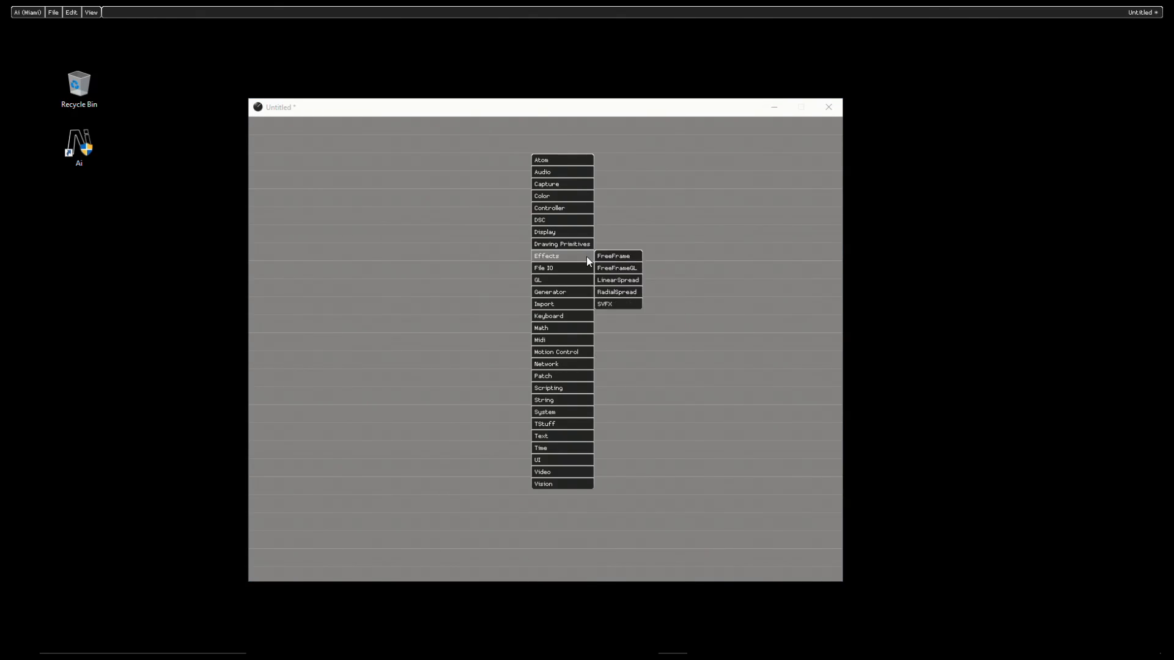
{"action": "mouse_move", "coordinate": [582, 294]}
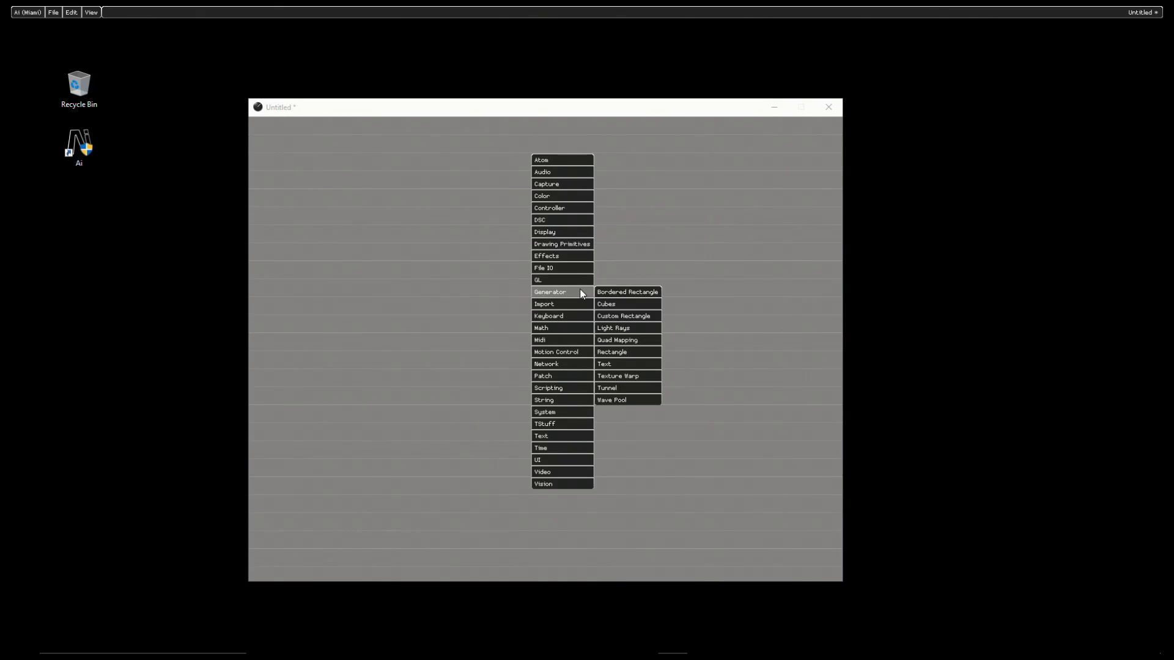
{"action": "left_click", "coordinate": [626, 353]}
Step: Insert a GL Window module in the lower part of the patch, below the Rectangle module
{"action": "right_click", "coordinate": [622, 387]}
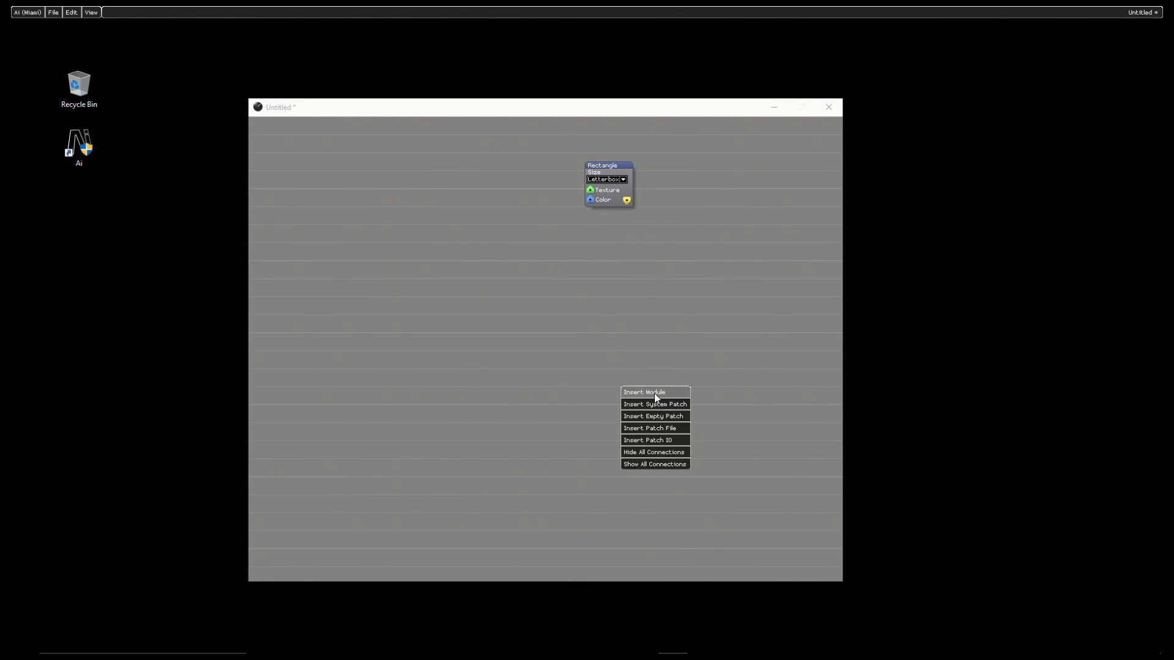
{"action": "left_click", "coordinate": [654, 394]}
{"action": "mouse_move", "coordinate": [652, 449]}
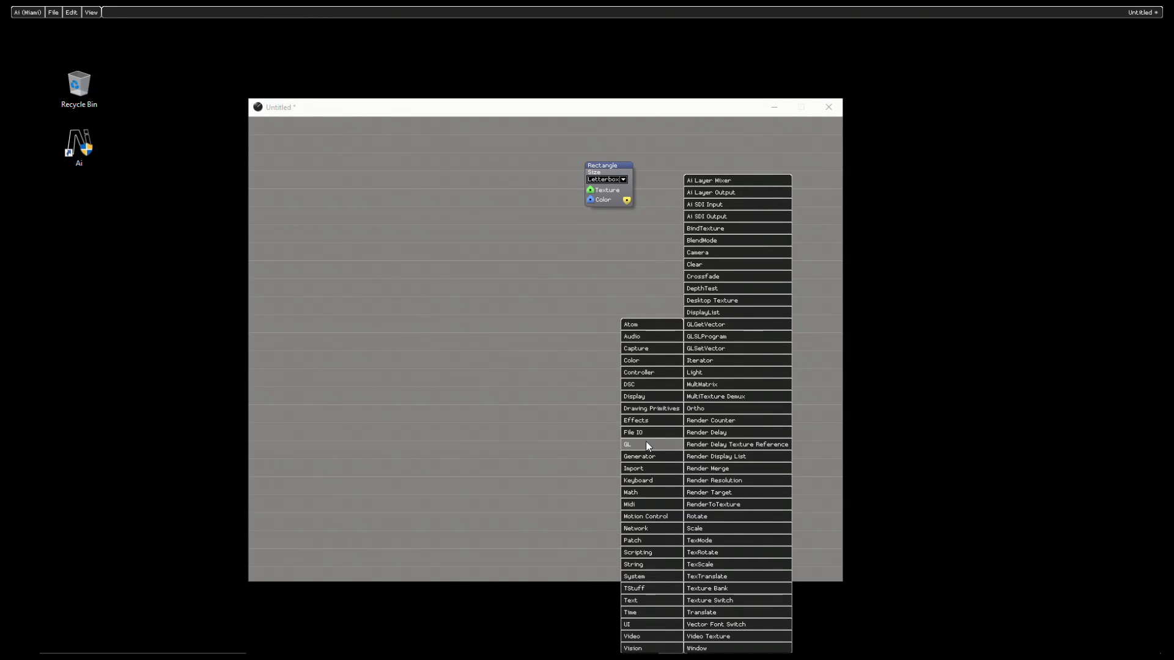
{"action": "left_click", "coordinate": [700, 648]}
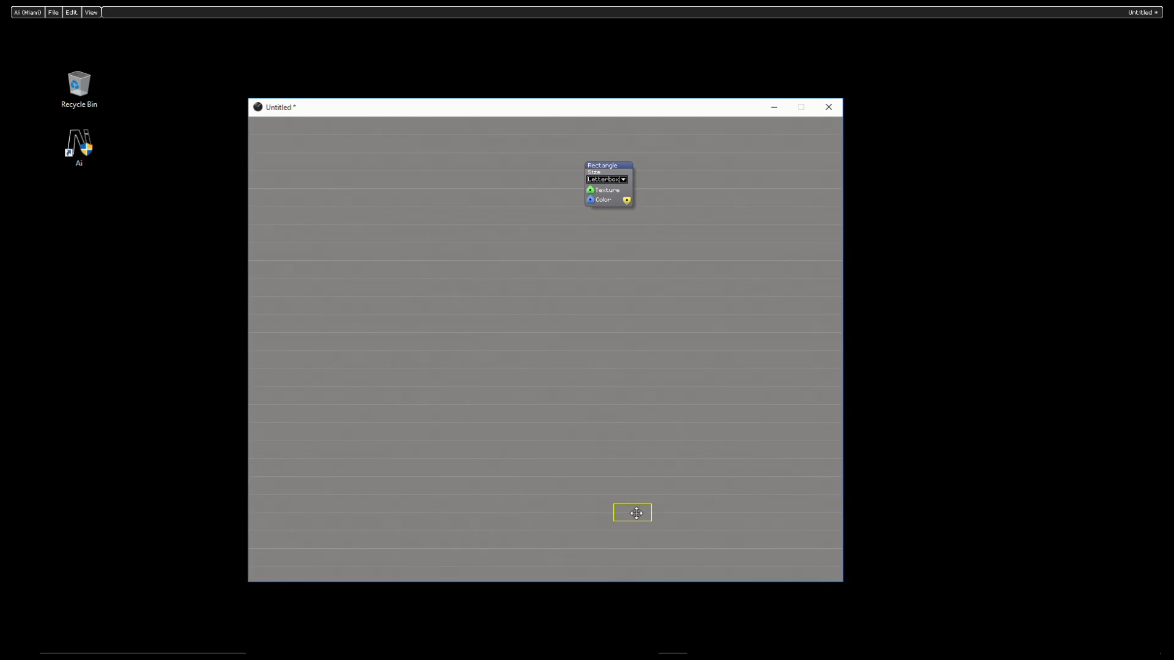
{"action": "left_click", "coordinate": [636, 513]}
Step: Connect the Rectangle's output to the Window module, then open its render window and place it beside the patch
{"action": "left_click_drag", "start_coordinate": [627, 202], "coordinate": [627, 489]}
{"action": "left_click", "coordinate": [610, 495]}
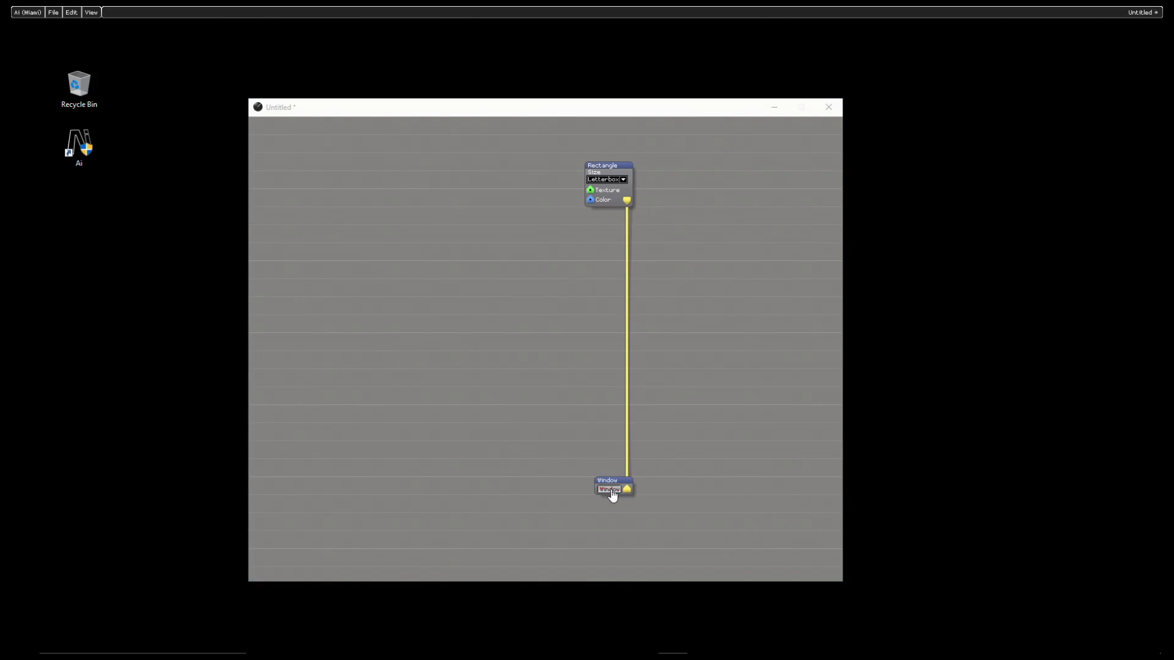
{"action": "left_click_drag", "start_coordinate": [88, 29], "coordinate": [930, 197]}
Step: Narrow the patch window and rearrange it and the render window so they sit close side by side
{"action": "left_click_drag", "start_coordinate": [842, 315], "coordinate": [702, 304]}
{"action": "left_click_drag", "start_coordinate": [531, 107], "coordinate": [497, 75]}
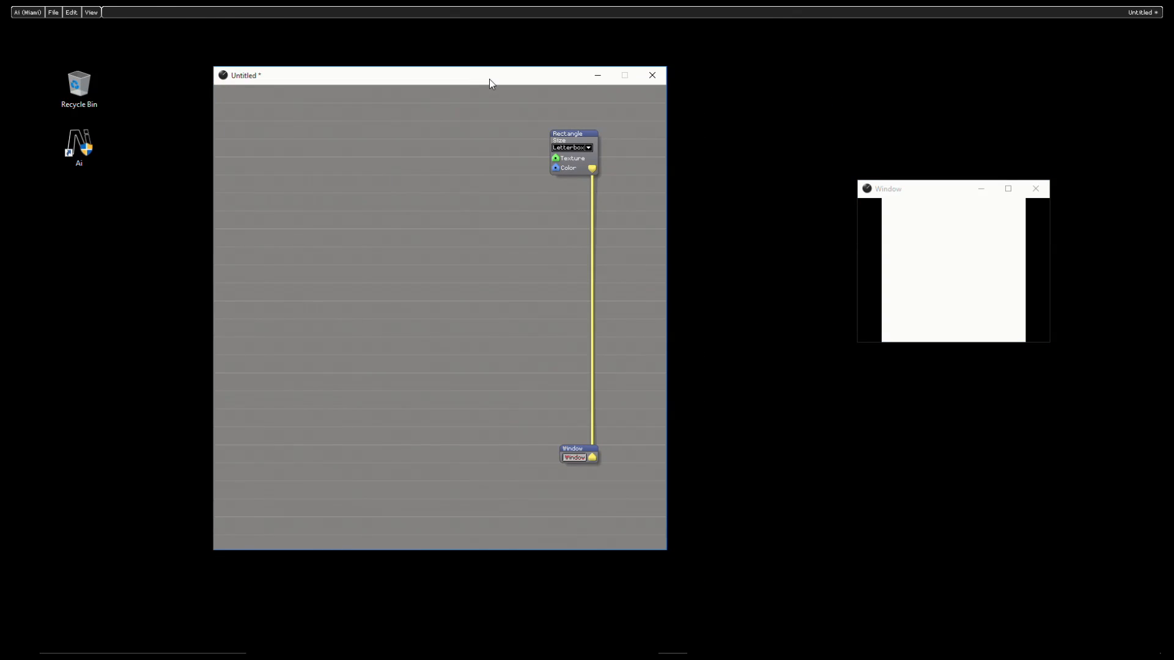
{"action": "left_click_drag", "start_coordinate": [930, 191], "coordinate": [809, 164]}
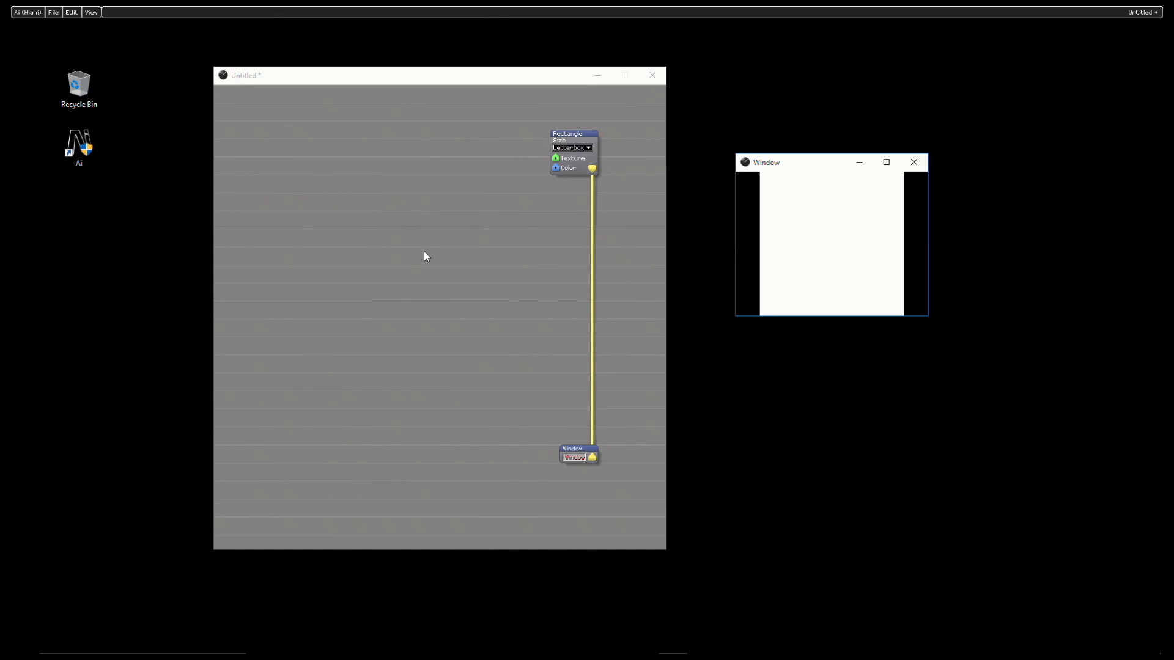
{"action": "left_click", "coordinate": [593, 175]}
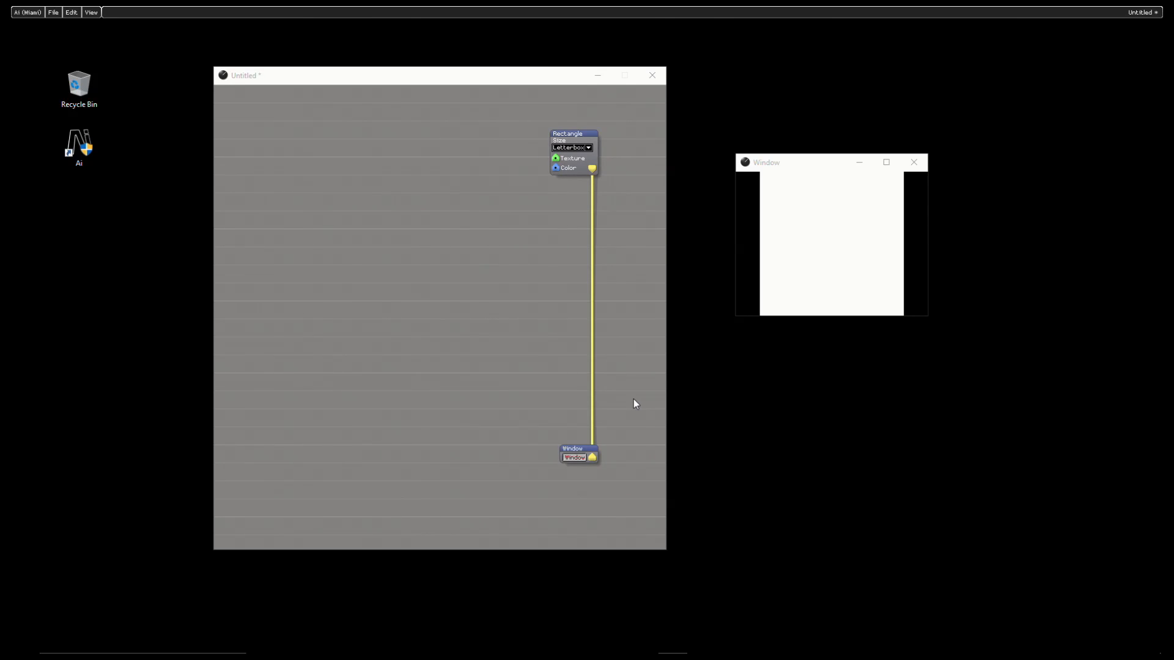
Step: Insert a GL Translate module beside the connection between Rectangle and Window
{"action": "right_click", "coordinate": [347, 186]}
{"action": "left_click", "coordinate": [376, 191]}
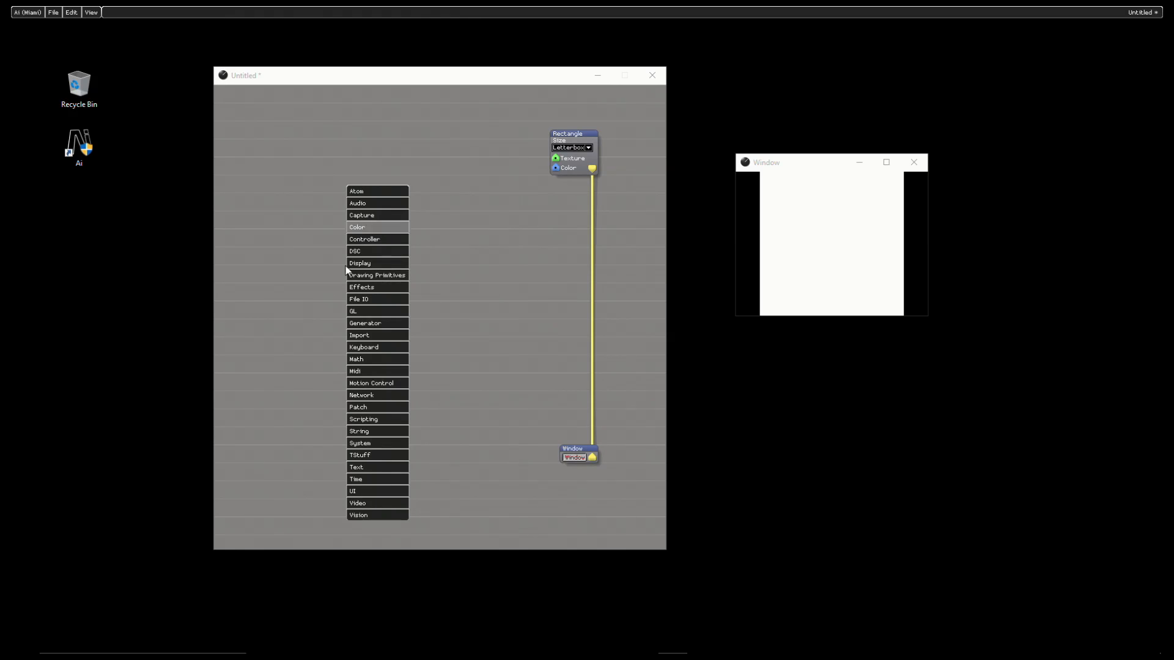
{"action": "mouse_move", "coordinate": [386, 312]}
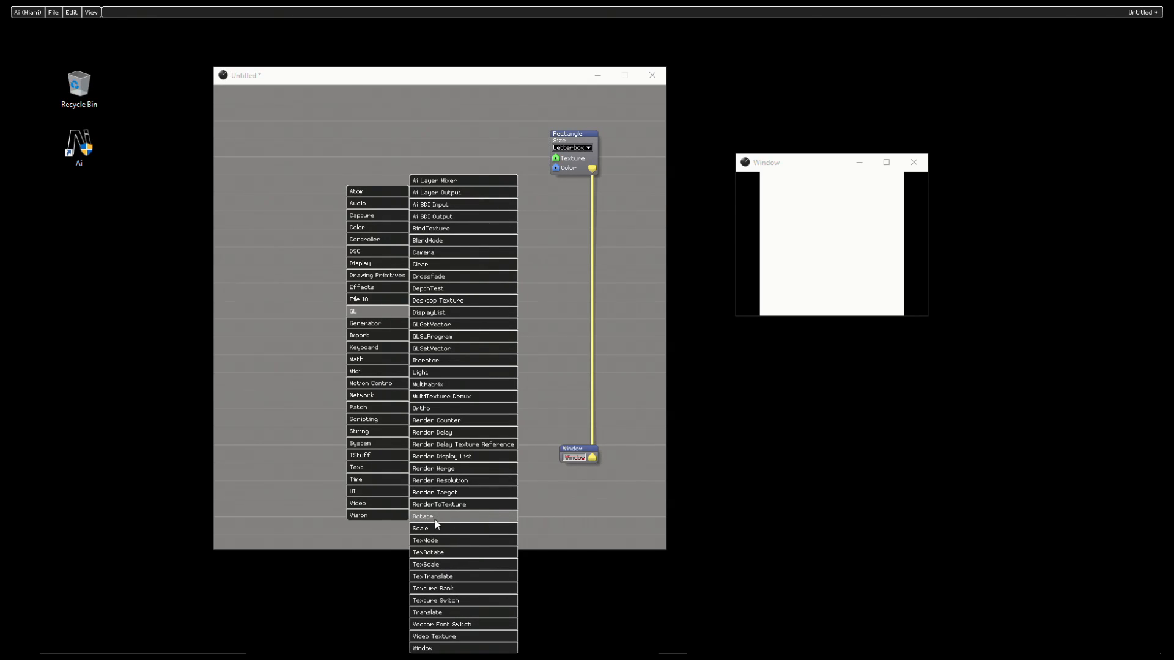
{"action": "left_click", "coordinate": [445, 612]}
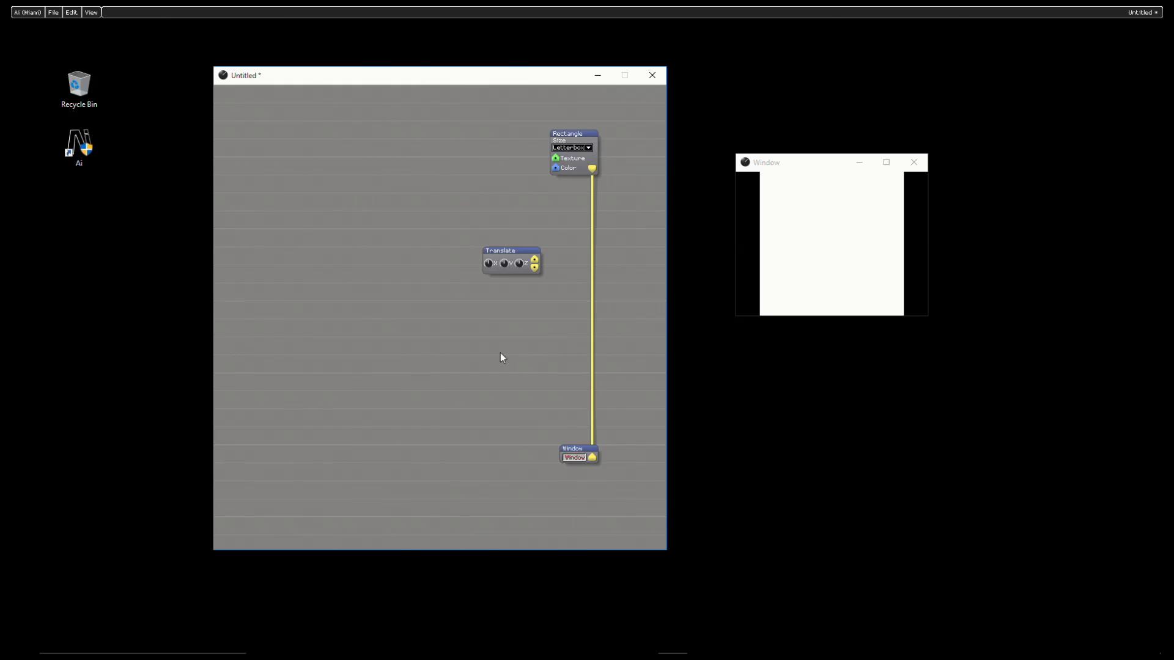
Step: Insert a GL Rotate module directly below the Translate module
{"action": "right_click", "coordinate": [301, 210]}
{"action": "left_click", "coordinate": [335, 206]}
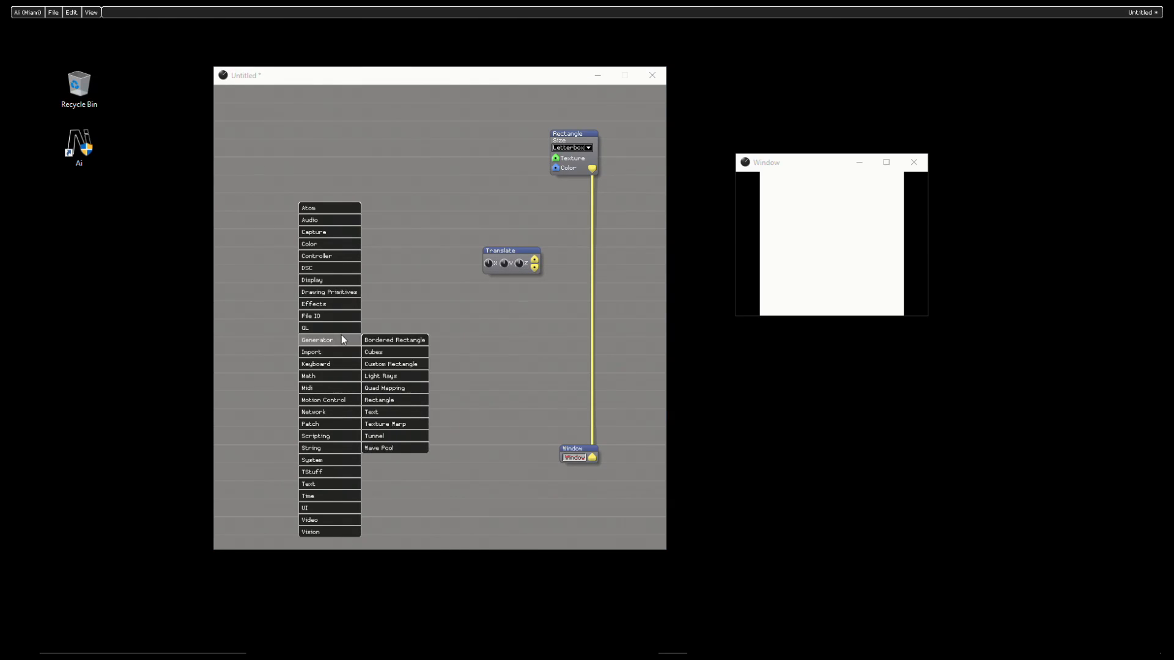
{"action": "mouse_move", "coordinate": [340, 332]}
{"action": "left_click", "coordinate": [398, 518]}
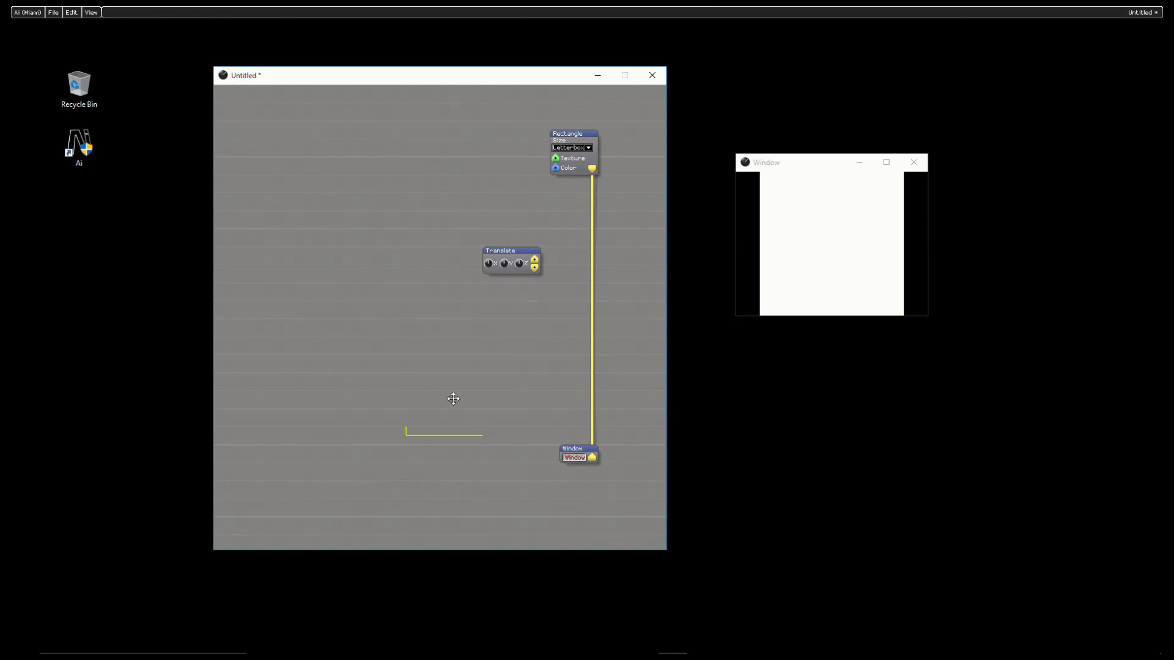
{"action": "left_click", "coordinate": [483, 296]}
Step: Insert a GL Scale module directly below the Rotate module
{"action": "right_click", "coordinate": [384, 176]}
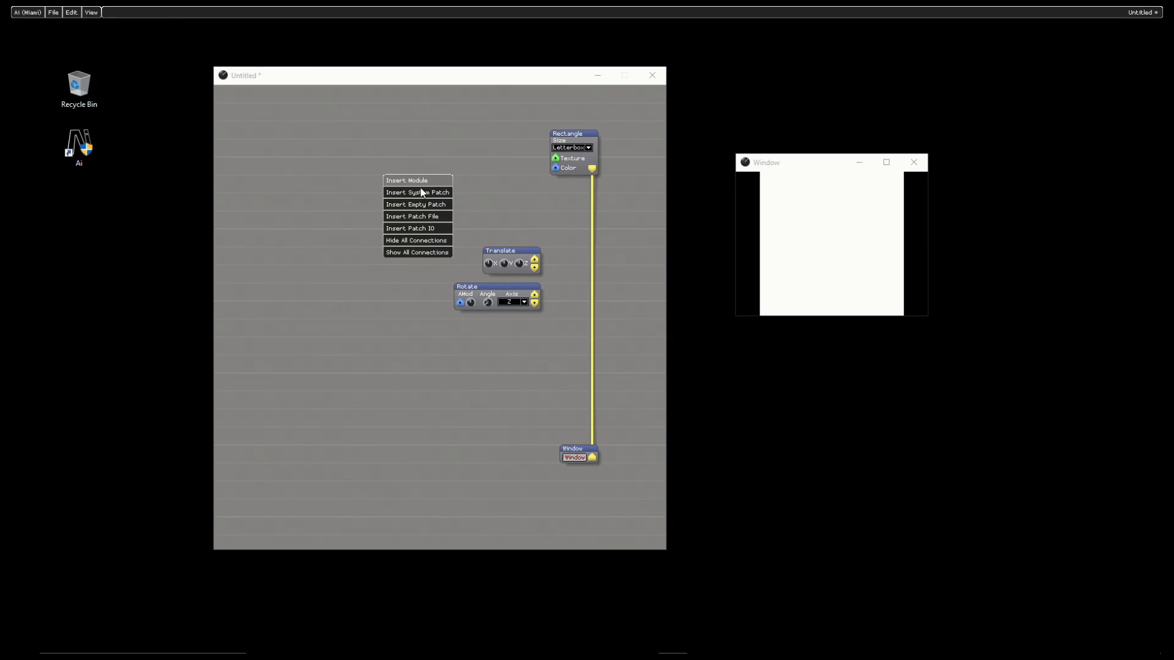
{"action": "left_click", "coordinate": [423, 184]}
{"action": "mouse_move", "coordinate": [422, 301]}
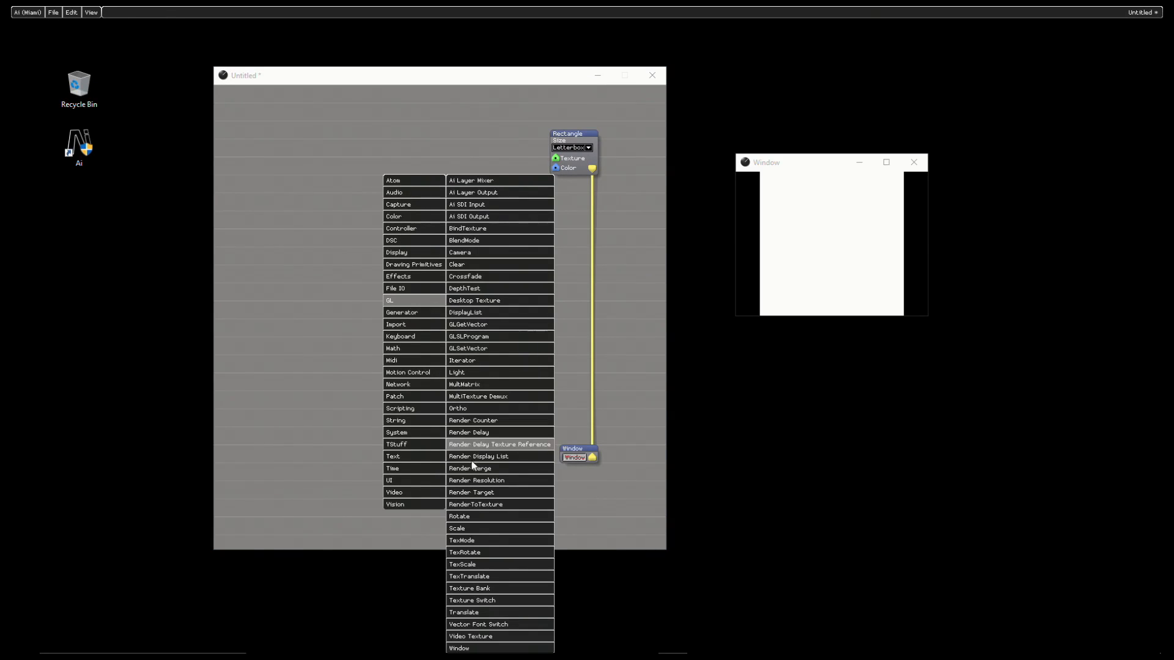
{"action": "left_click", "coordinate": [479, 530]}
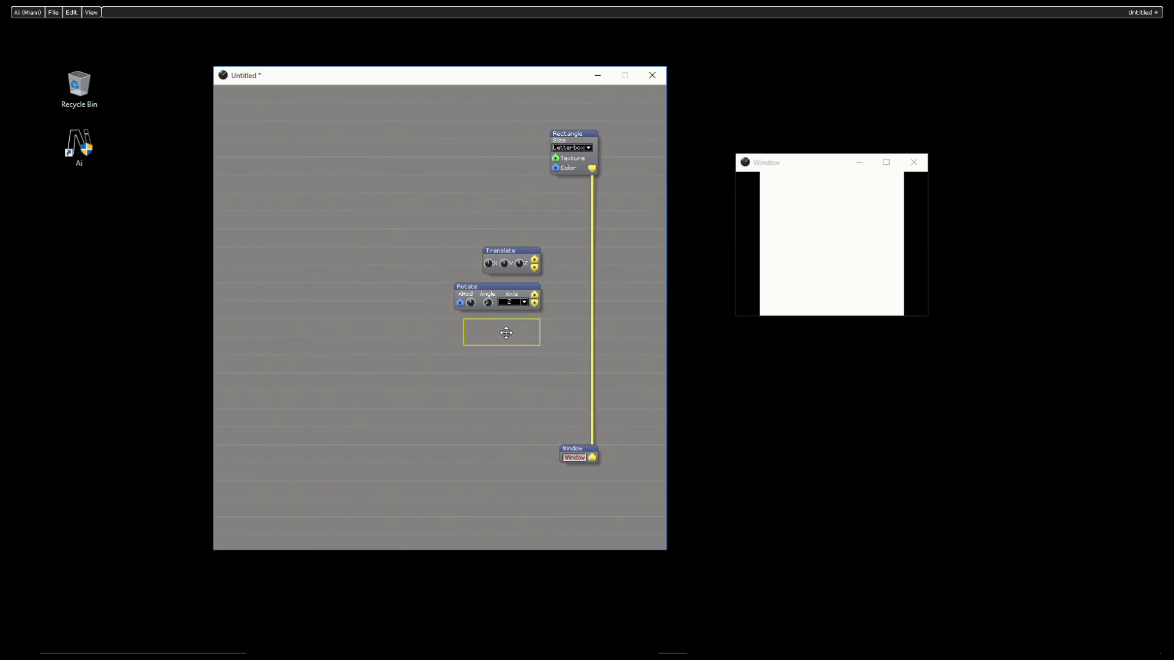
{"action": "left_click", "coordinate": [493, 332]}
Step: Wire the render chain from Rectangle through Translate, Rotate and Scale to Window
{"action": "left_click_drag", "start_coordinate": [535, 306], "coordinate": [592, 458]}
{"action": "left_click_drag", "start_coordinate": [536, 269], "coordinate": [535, 300]}
{"action": "left_click_drag", "start_coordinate": [535, 259], "coordinate": [592, 170]}
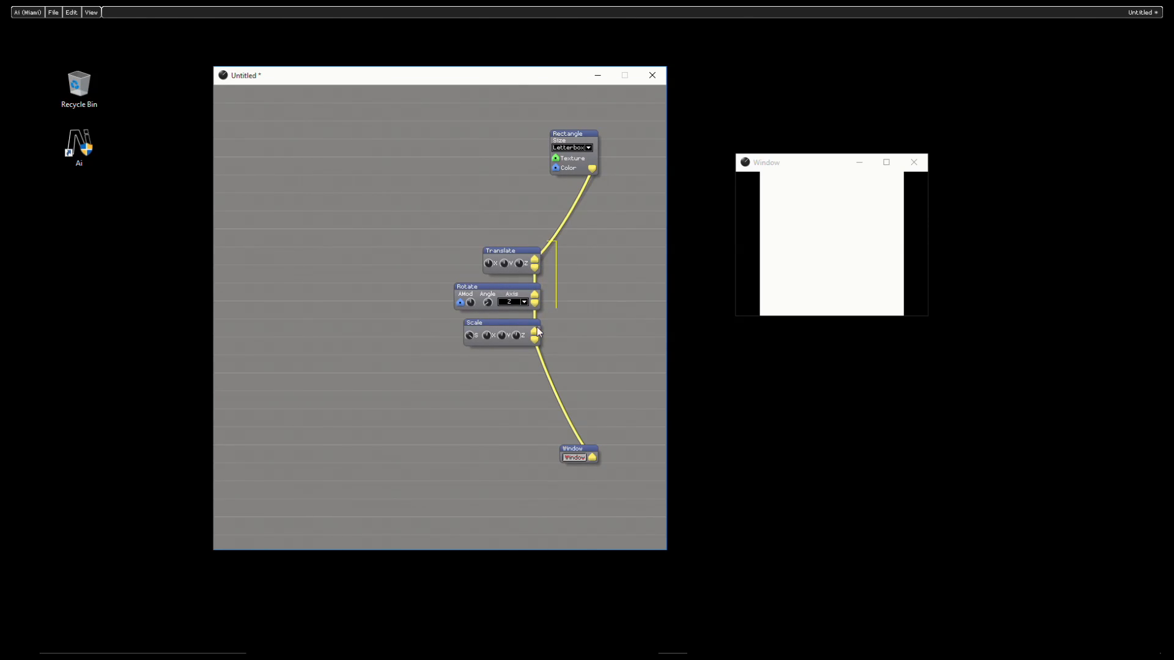
Step: Align the Translate, Rotate and Scale modules with the Rectangle-to-Window line, then raise Translate closer to the Rectangle
{"action": "left_click_drag", "start_coordinate": [536, 332], "coordinate": [457, 367]}
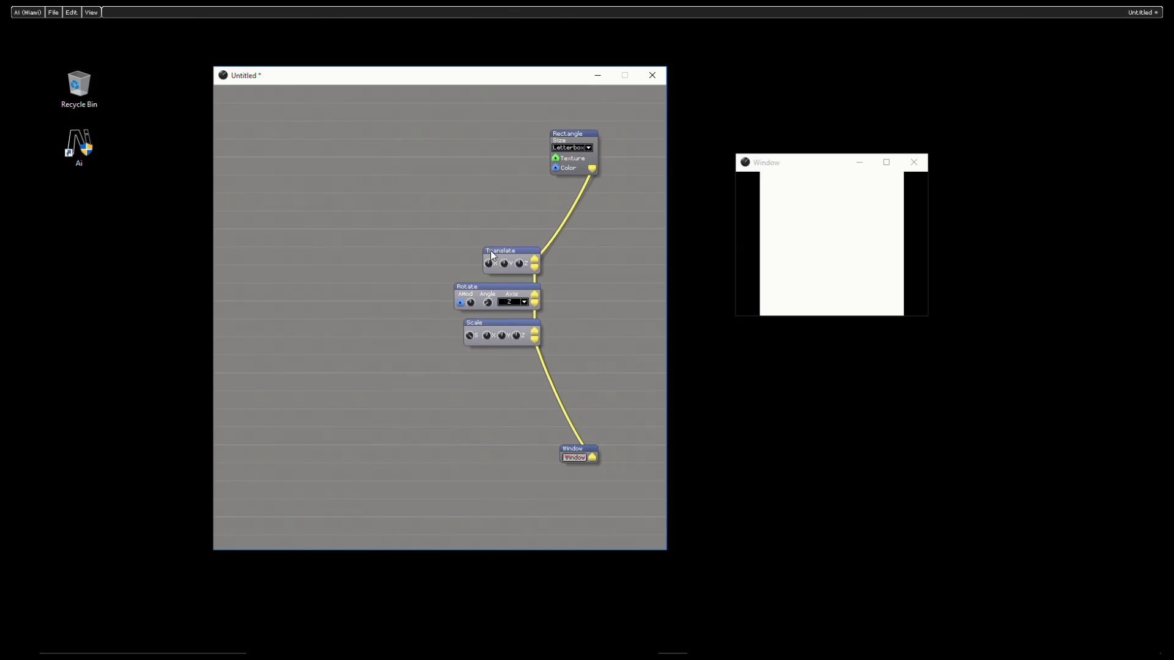
{"action": "left_click_drag", "start_coordinate": [492, 255], "coordinate": [547, 249]}
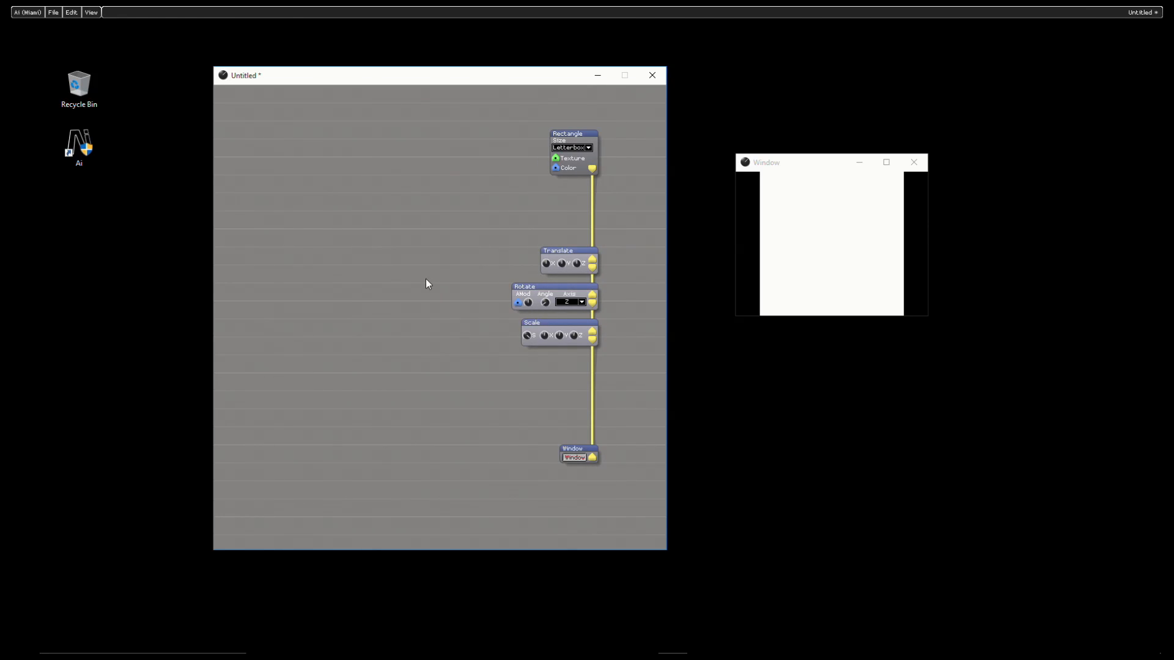
{"action": "left_click_drag", "start_coordinate": [562, 248], "coordinate": [563, 212]}
Step: Reduce the rectangle with the Scale module's overall, X and Y values, making it narrower than tall, with Scale spaced below Rotate
{"action": "left_click_drag", "start_coordinate": [570, 324], "coordinate": [398, 242]}
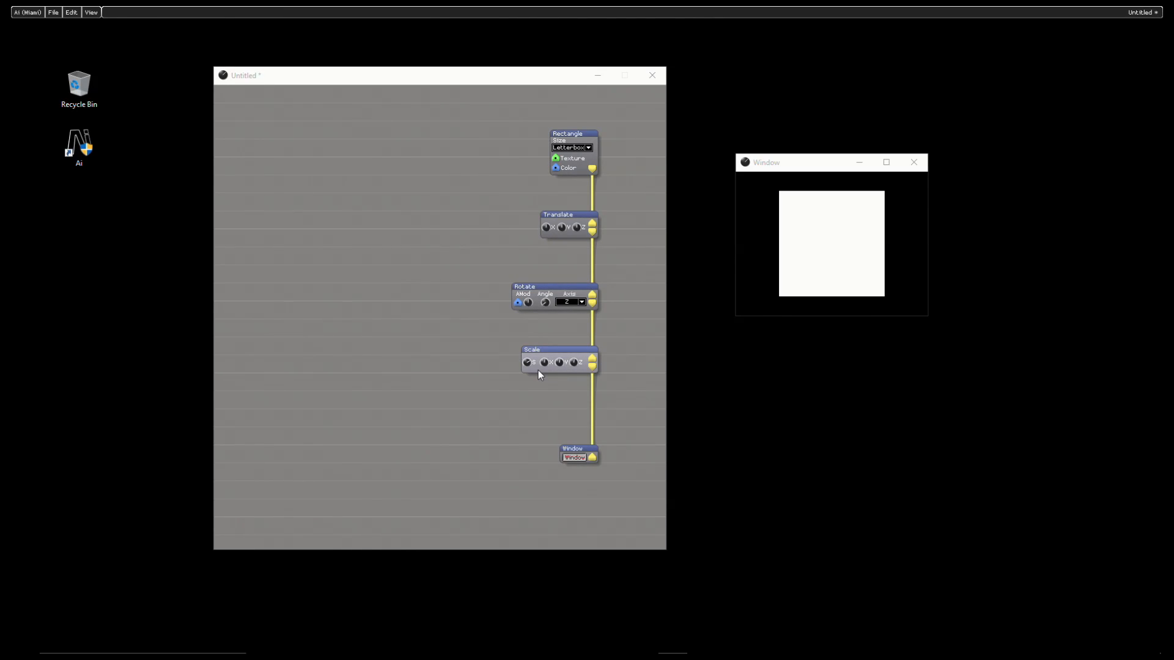
{"action": "left_click_drag", "start_coordinate": [542, 363], "coordinate": [30, 174]}
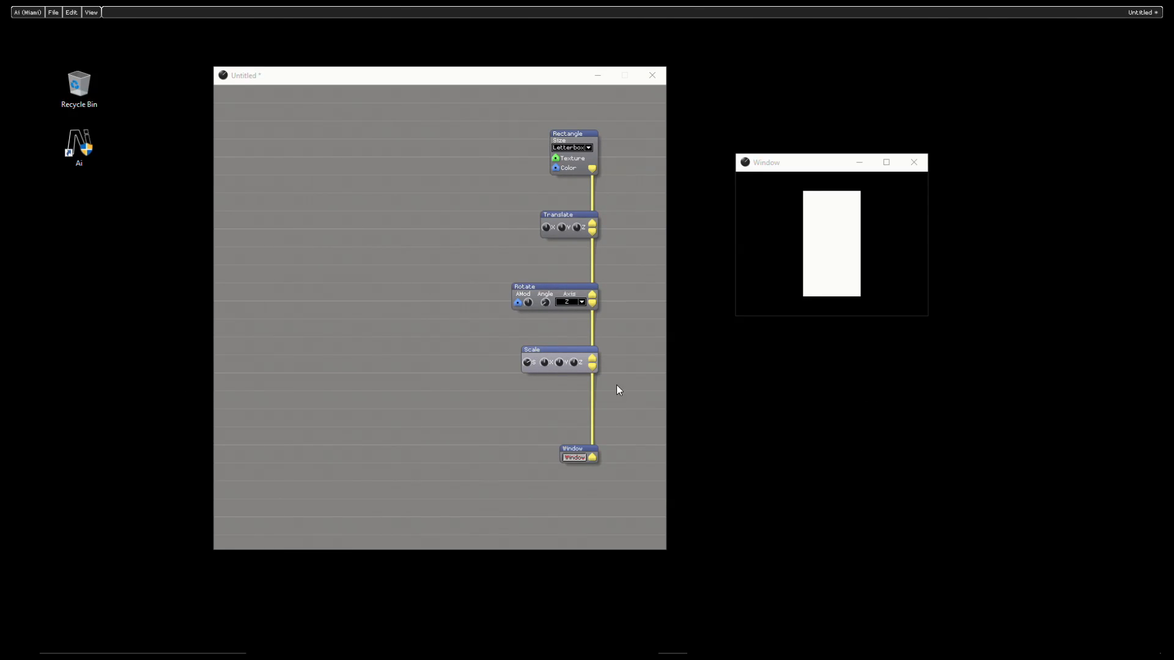
{"action": "left_click_drag", "start_coordinate": [559, 363], "coordinate": [595, 226]}
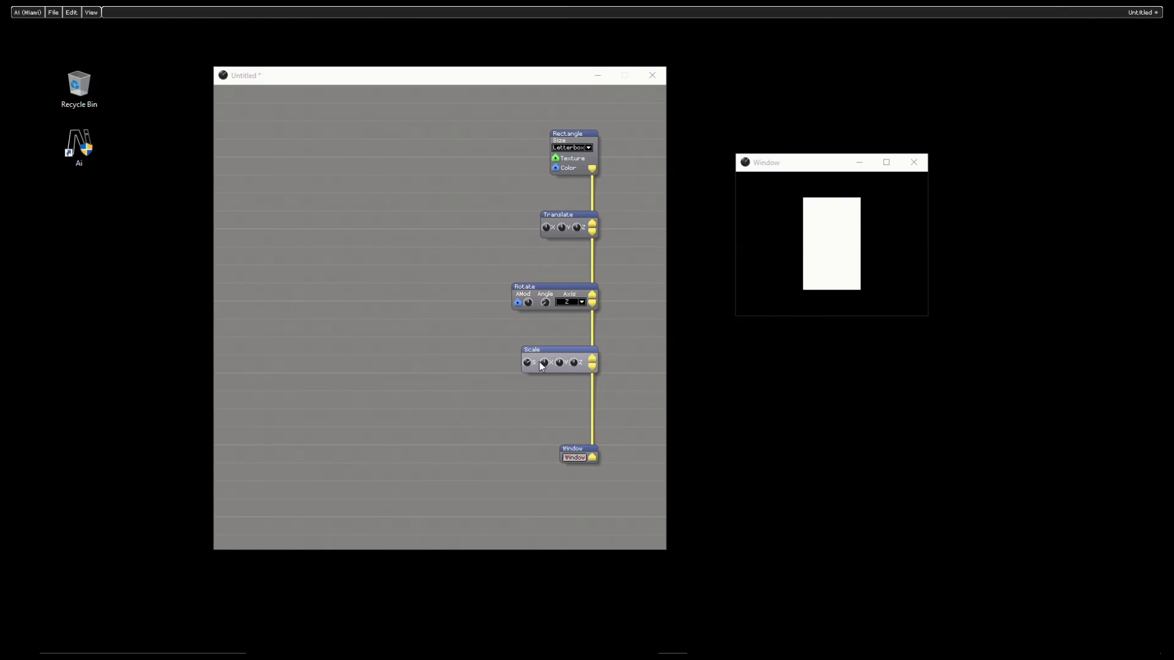
Step: Adjust the Rotate angle about the Z axis, then switch the axis to X and adjust the angle again
{"action": "left_click_drag", "start_coordinate": [549, 307], "coordinate": [429, 284]}
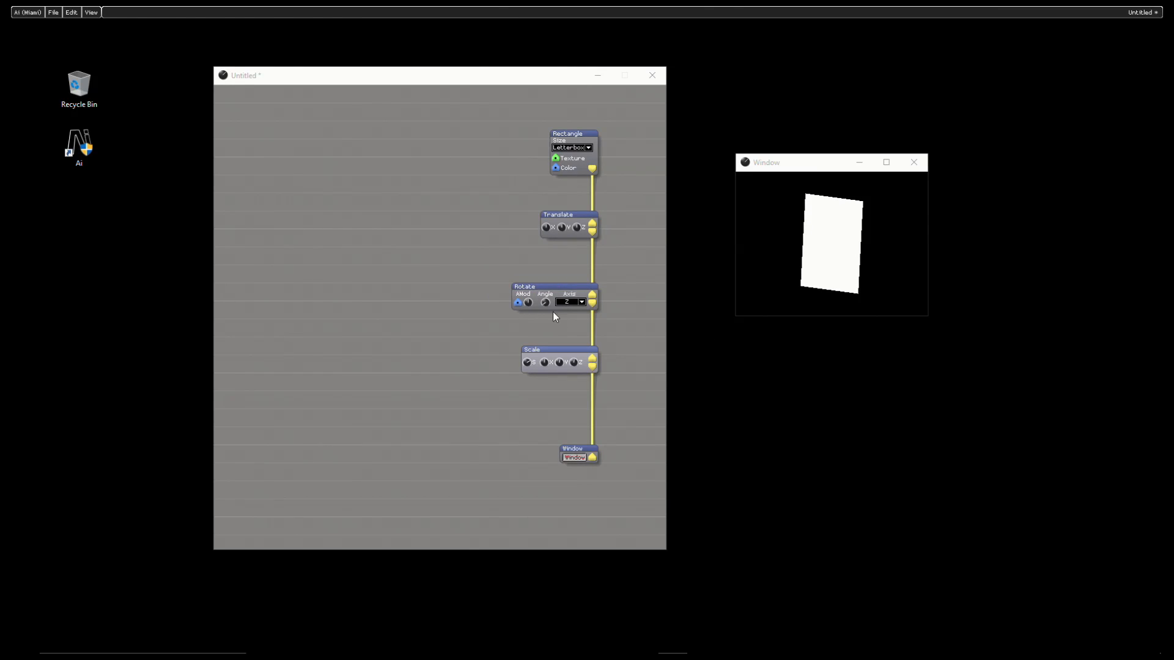
{"action": "left_click", "coordinate": [575, 302]}
{"action": "left_click", "coordinate": [573, 313]}
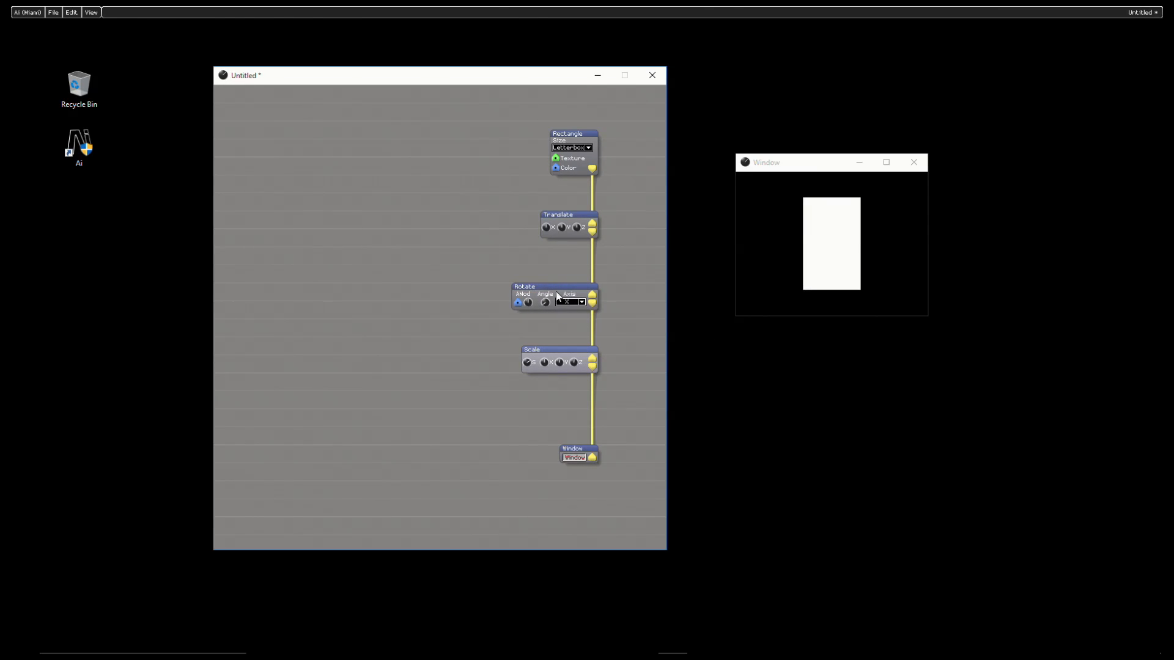
{"action": "left_click_drag", "start_coordinate": [553, 303], "coordinate": [719, 336]}
Step: Set the Rotate module's axis to Custom and adjust its angle
{"action": "left_click", "coordinate": [568, 298]}
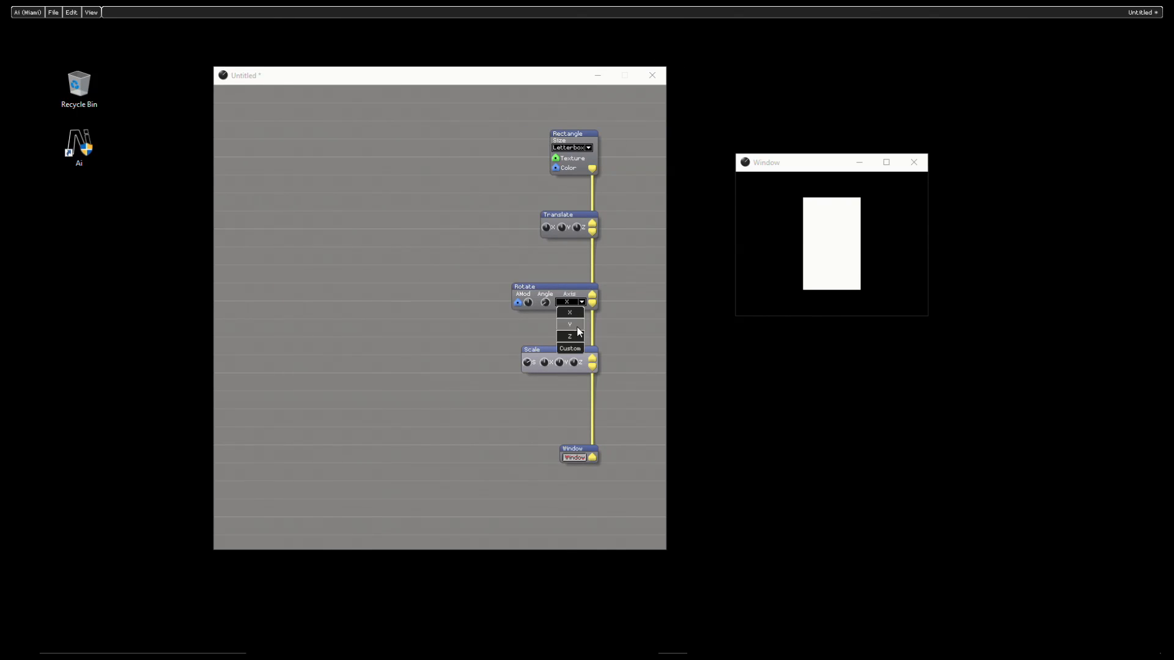
{"action": "left_click", "coordinate": [574, 348]}
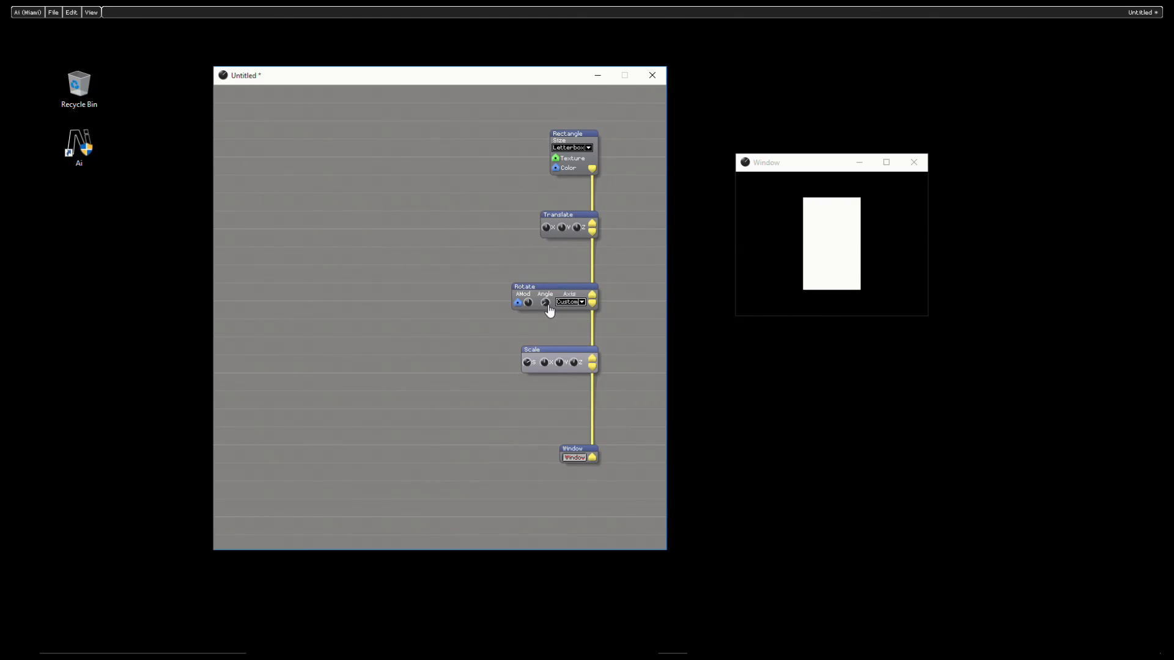
{"action": "left_click_drag", "start_coordinate": [545, 302], "coordinate": [840, 7]}
{"action": "left_click_drag", "start_coordinate": [72, 7], "coordinate": [546, 304]}
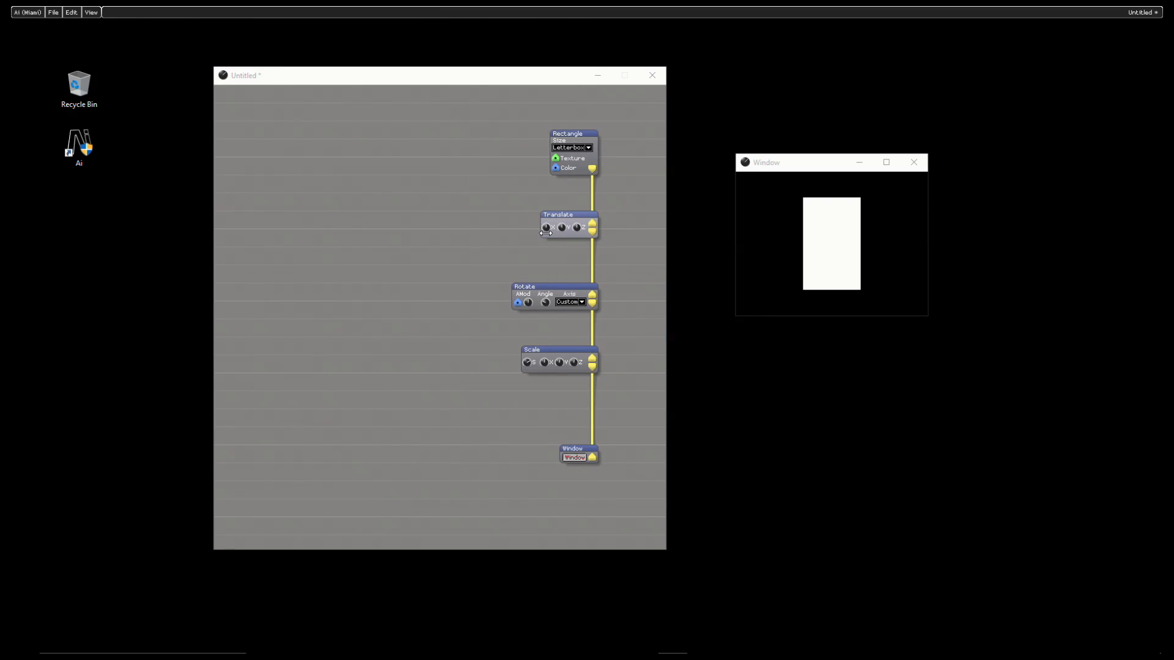
Step: Shift the rectangle slightly right with the Translate module's X value and look through that value's options
{"action": "left_click_drag", "start_coordinate": [546, 227], "coordinate": [603, 227]}
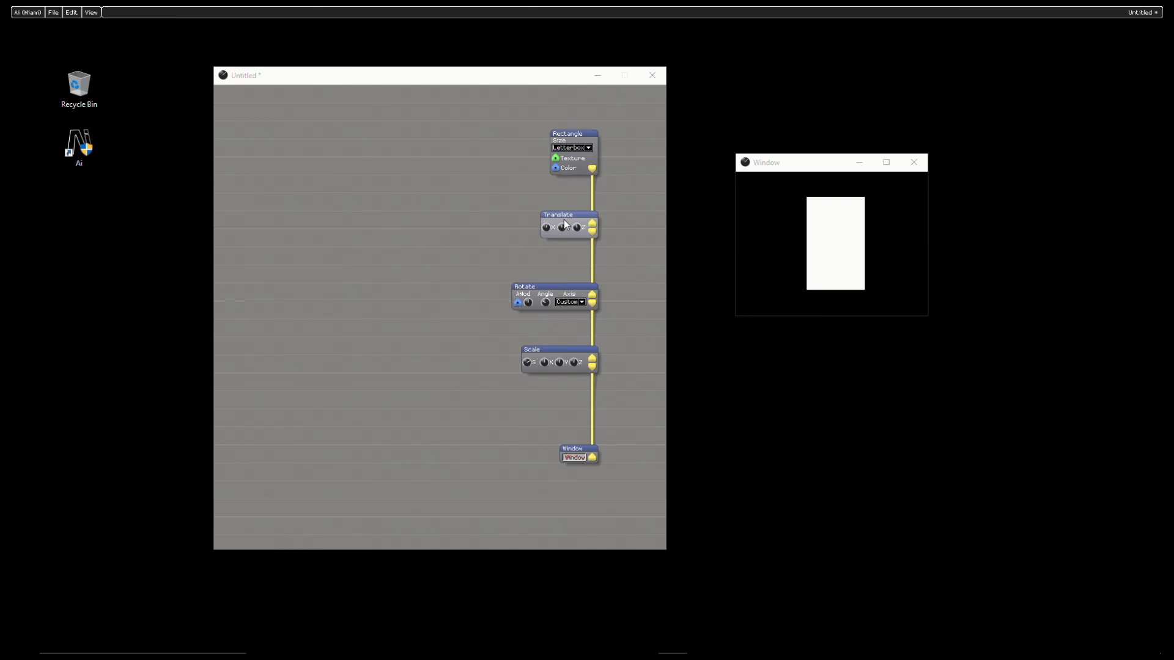
{"action": "left_click_drag", "start_coordinate": [567, 215], "coordinate": [569, 216]}
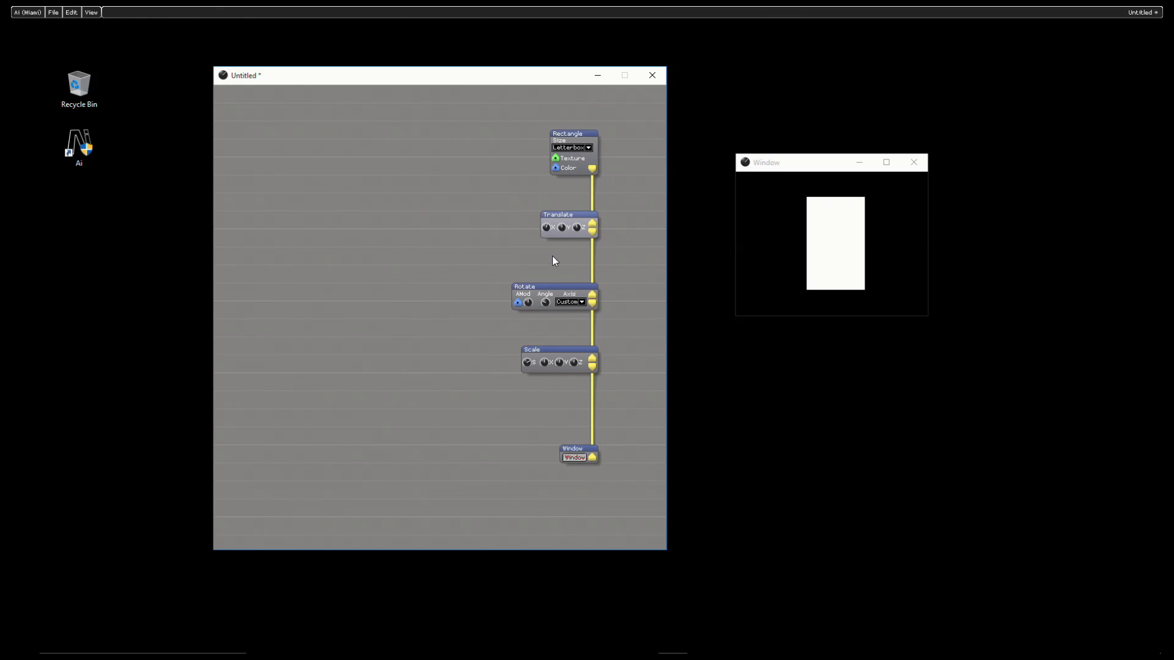
{"action": "left_click_drag", "start_coordinate": [547, 229], "coordinate": [433, 233]}
{"action": "mouse_move", "coordinate": [550, 221]}
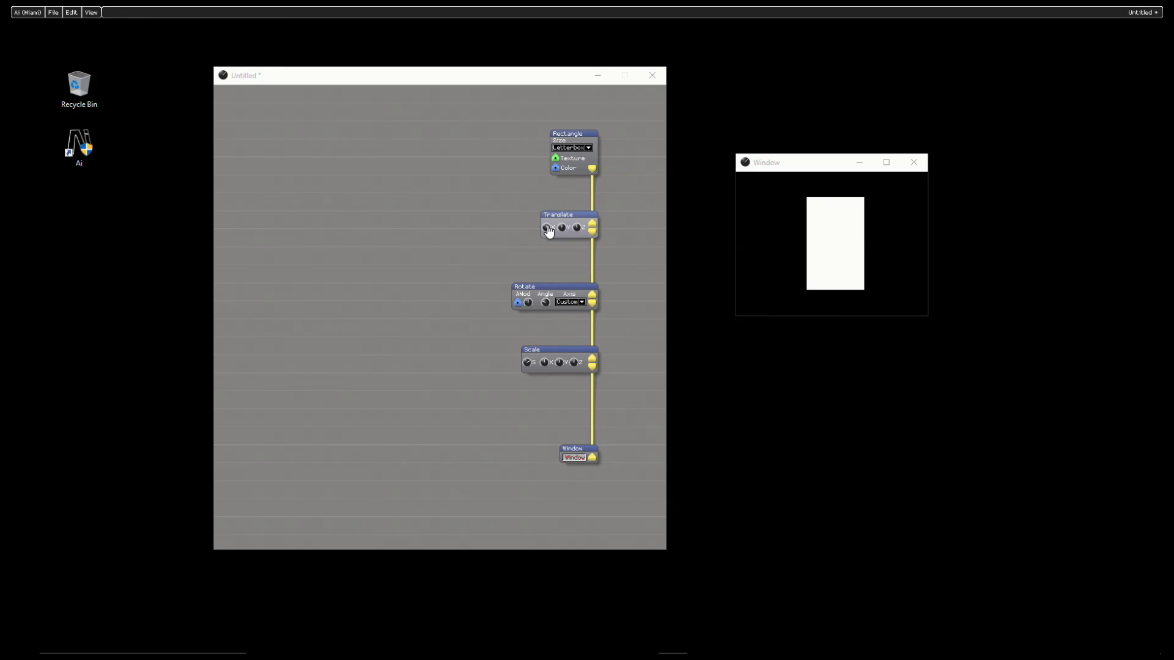
{"action": "right_click", "coordinate": [547, 228]}
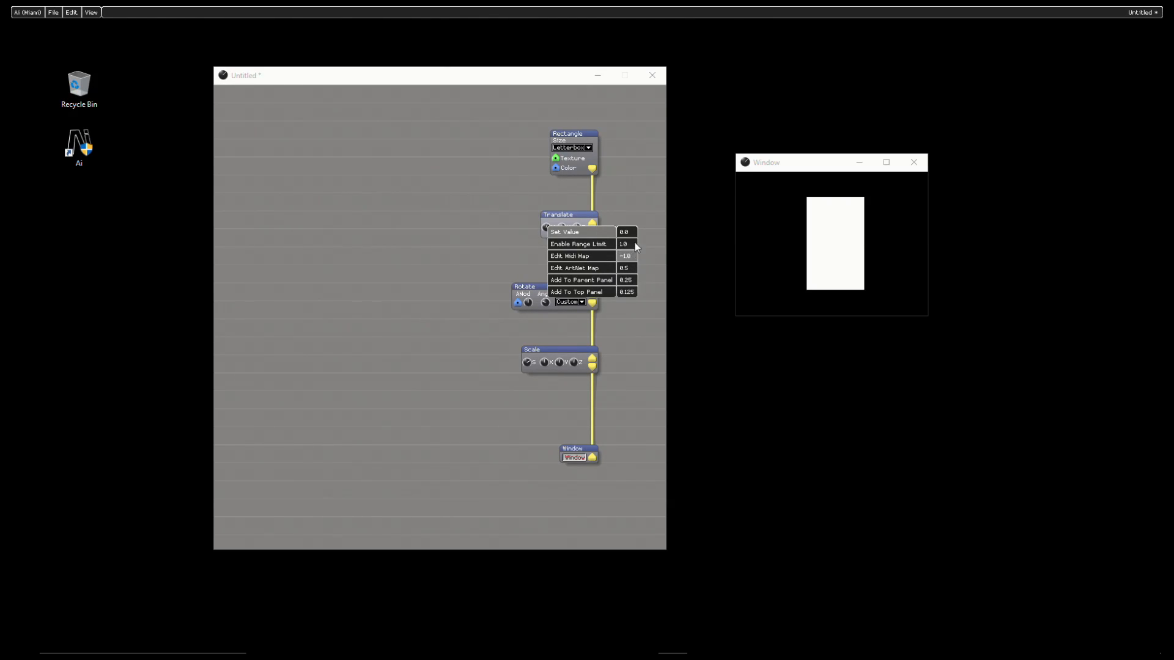
{"action": "left_click", "coordinate": [646, 178]}
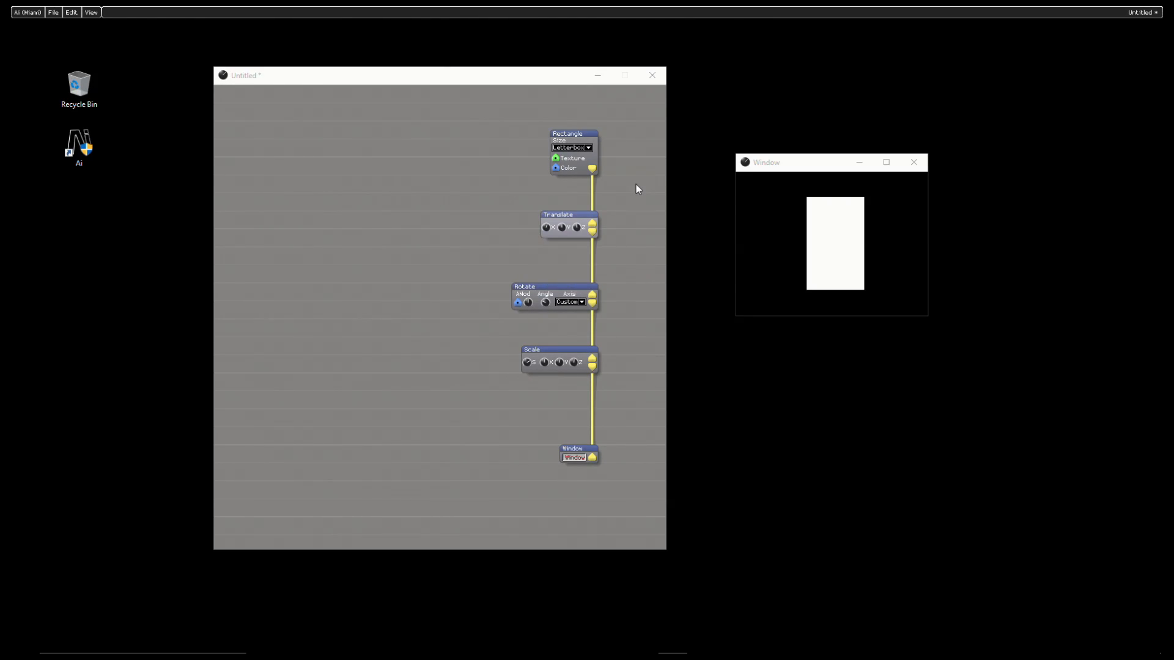
Step: Widen and heighten the Translate module and shift its X, Y, Z controls and connectors within it
{"action": "left_click_drag", "start_coordinate": [543, 225], "coordinate": [486, 226]}
{"action": "left_click", "coordinate": [548, 227]}
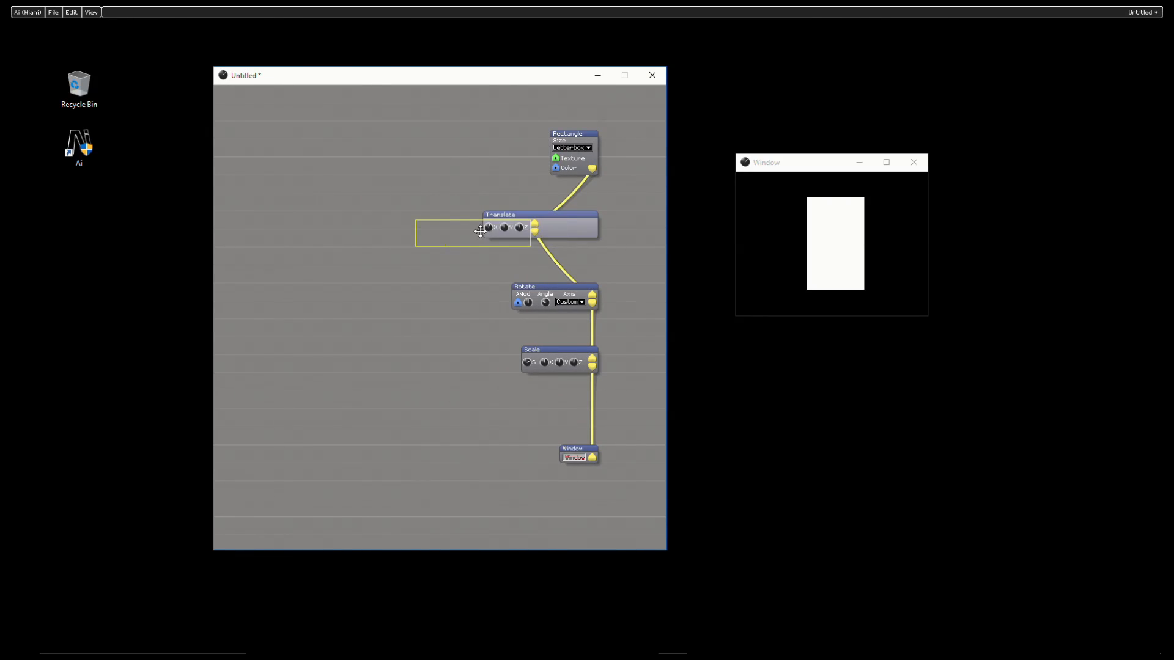
{"action": "left_click_drag", "start_coordinate": [551, 222], "coordinate": [544, 225]}
{"action": "left_click_drag", "start_coordinate": [495, 233], "coordinate": [542, 232]}
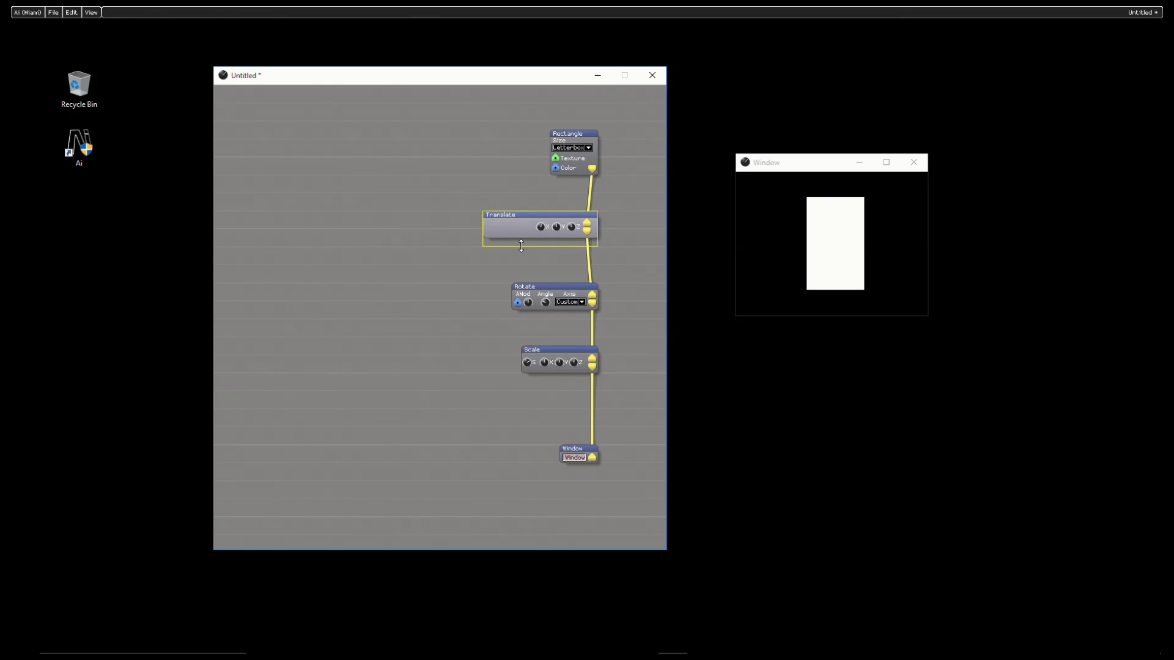
{"action": "left_click_drag", "start_coordinate": [521, 246], "coordinate": [519, 257]}
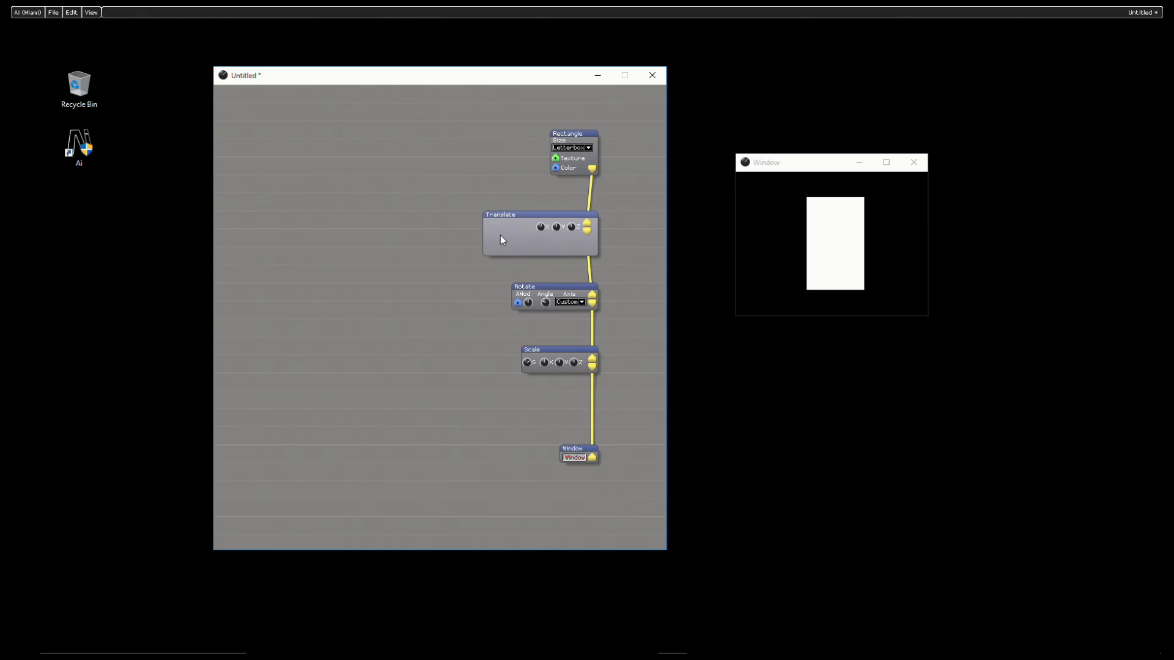
Step: Examine the parameters and ports that can be shown on the Translate module, including VectorIn
{"action": "right_click", "coordinate": [495, 241]}
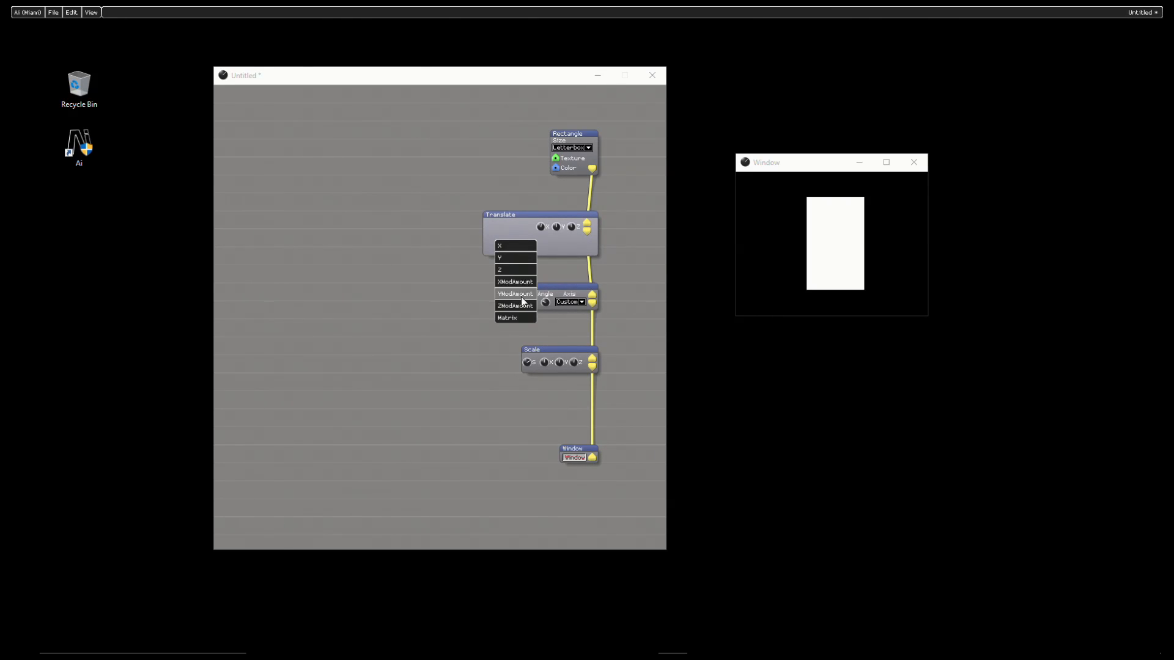
{"action": "left_click", "coordinate": [460, 266]}
{"action": "right_click", "coordinate": [489, 247]}
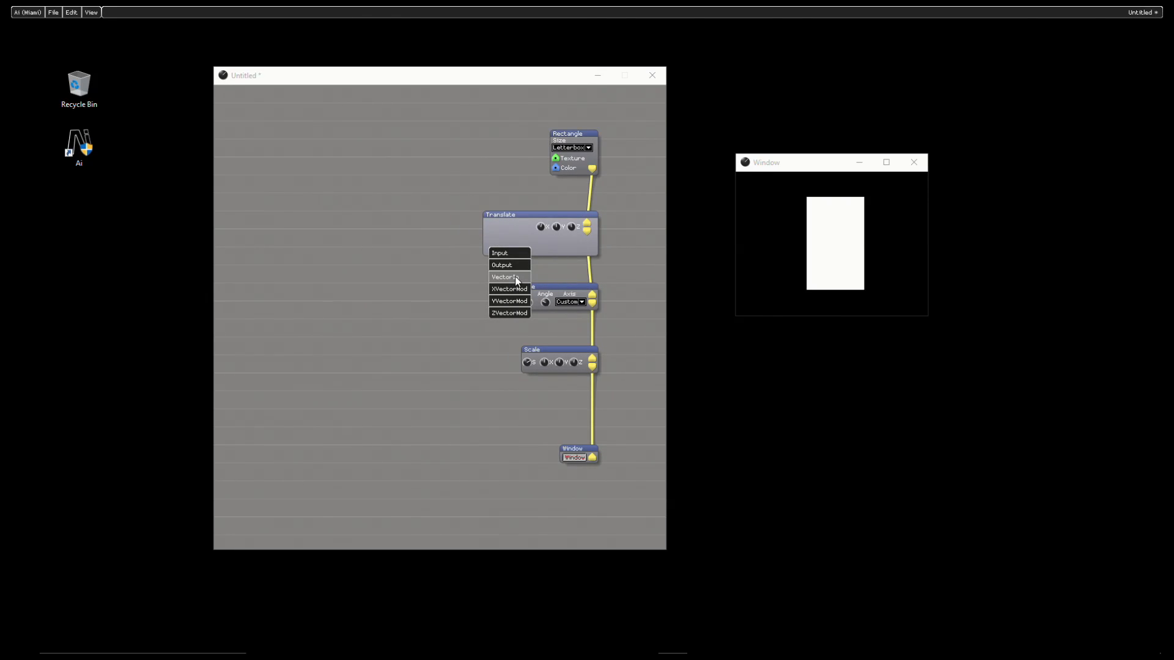
{"action": "left_click", "coordinate": [517, 279]}
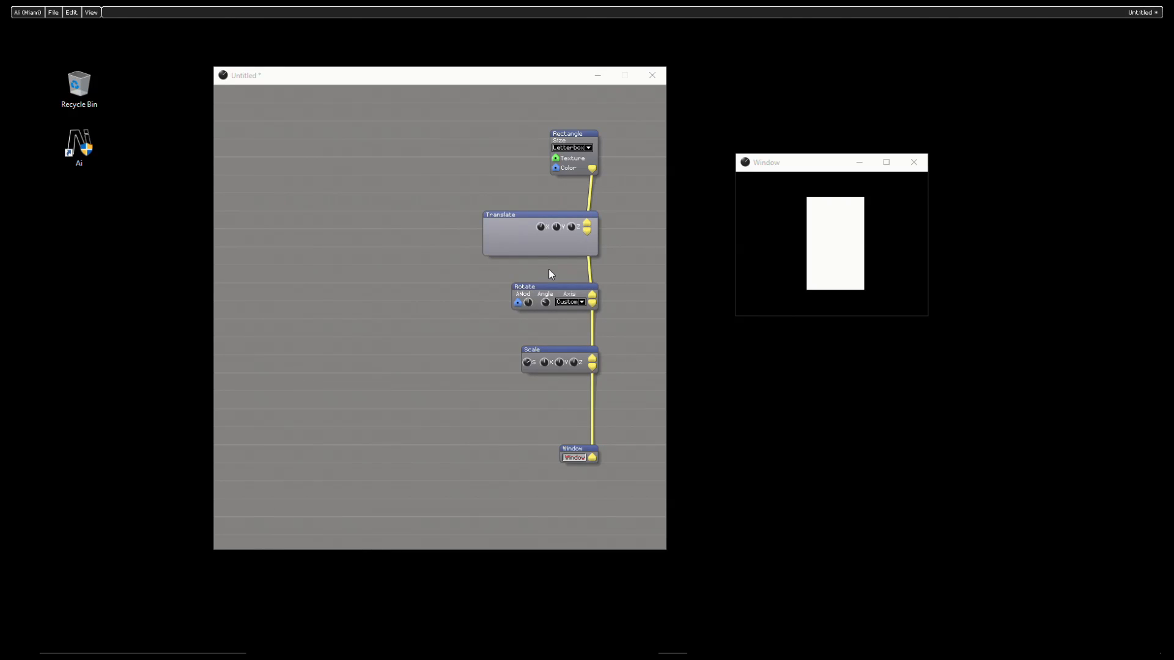
Step: Load the VectorIn alternate skin on the Translate module and realign the module with the rendering chain
{"action": "right_click", "coordinate": [502, 241]}
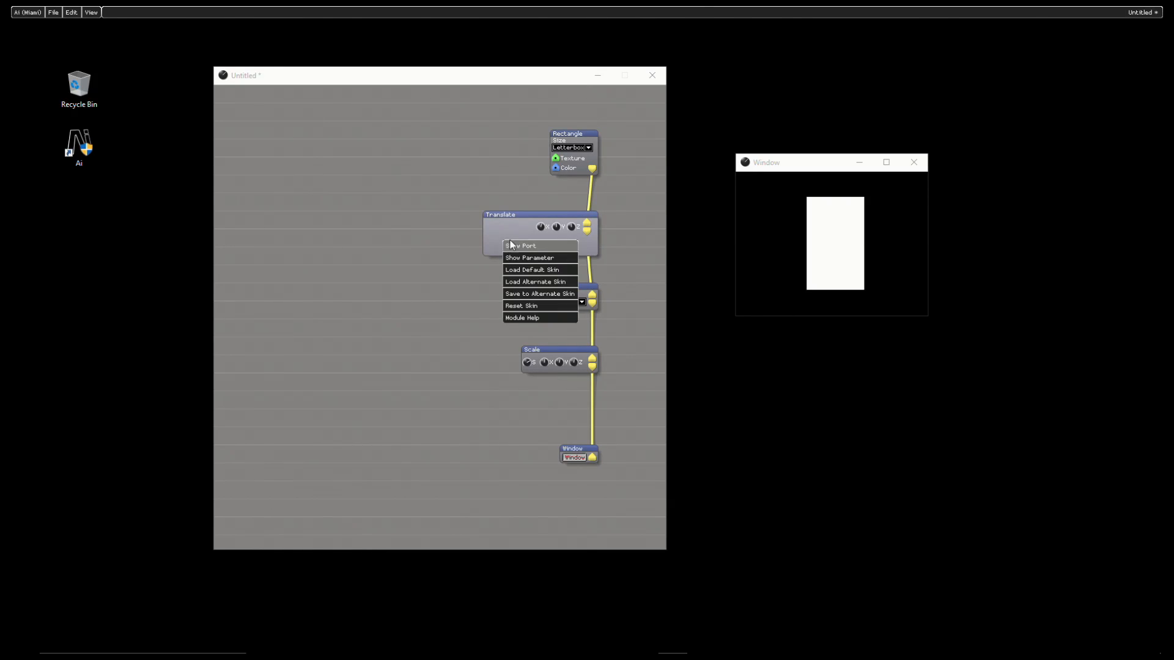
{"action": "left_click", "coordinate": [536, 284]}
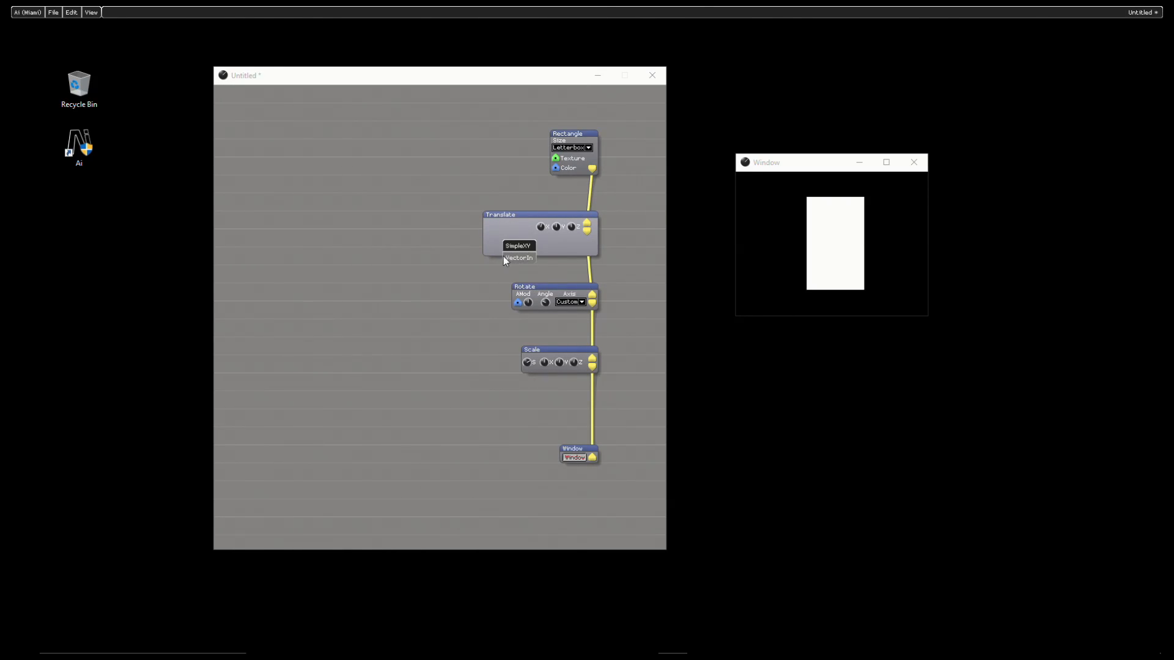
{"action": "left_click", "coordinate": [519, 259]}
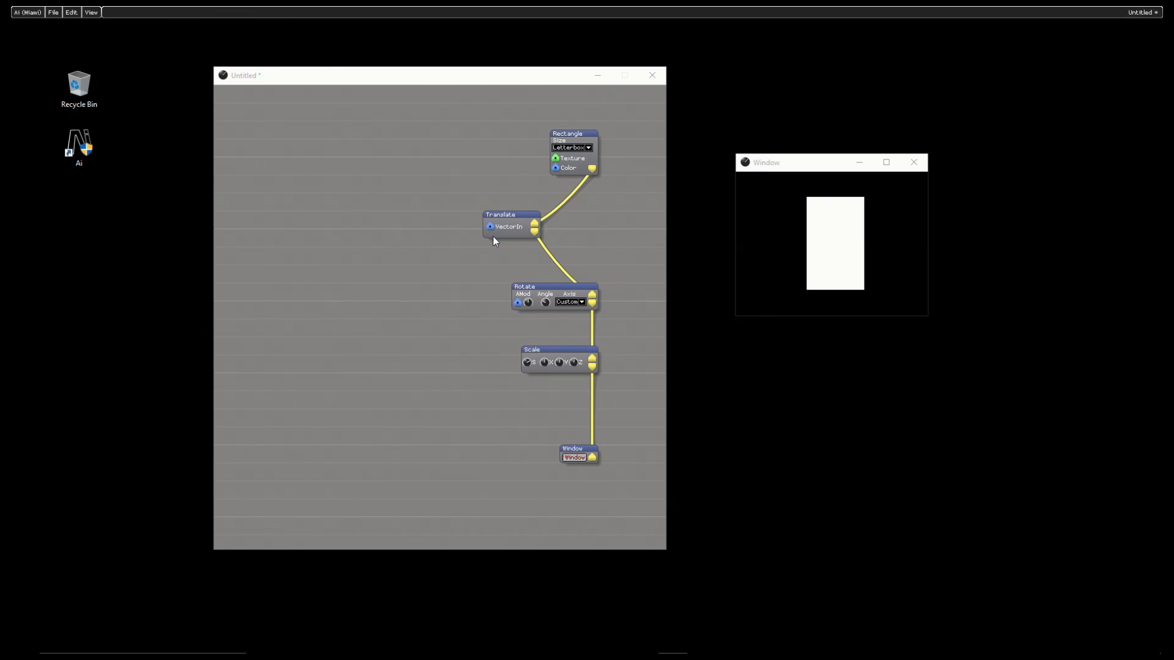
{"action": "left_click_drag", "start_coordinate": [512, 233], "coordinate": [571, 241]}
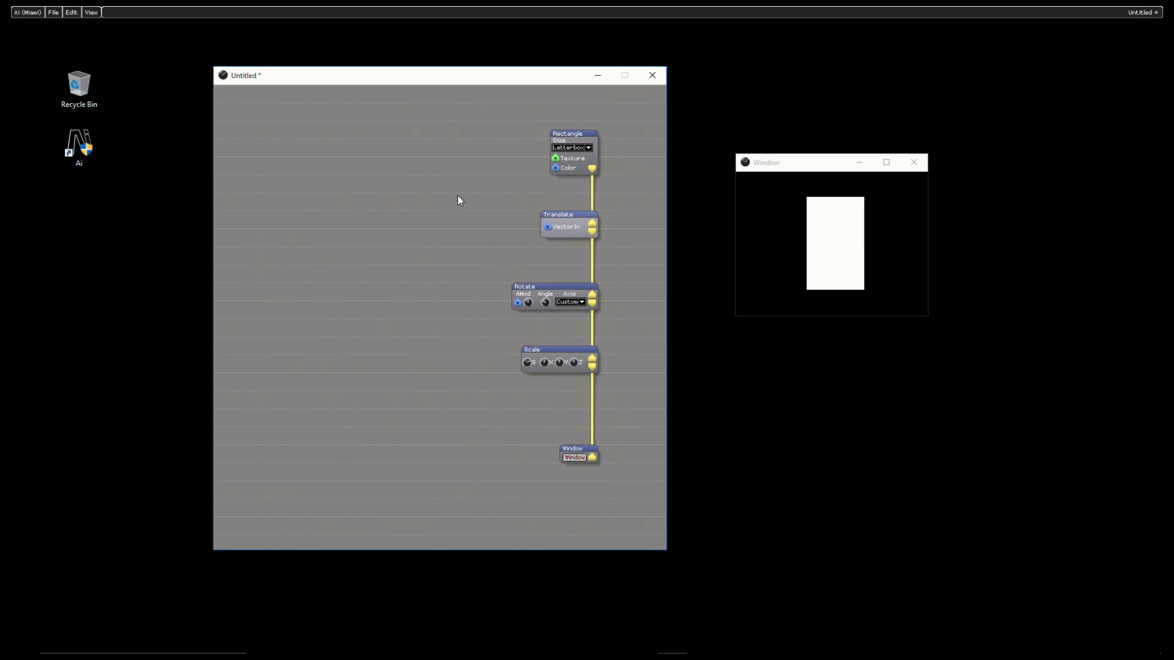
Step: Insert a Vector Join math module beside Translate and connect its VOut to Translate's VectorIn
{"action": "right_click", "coordinate": [335, 161]}
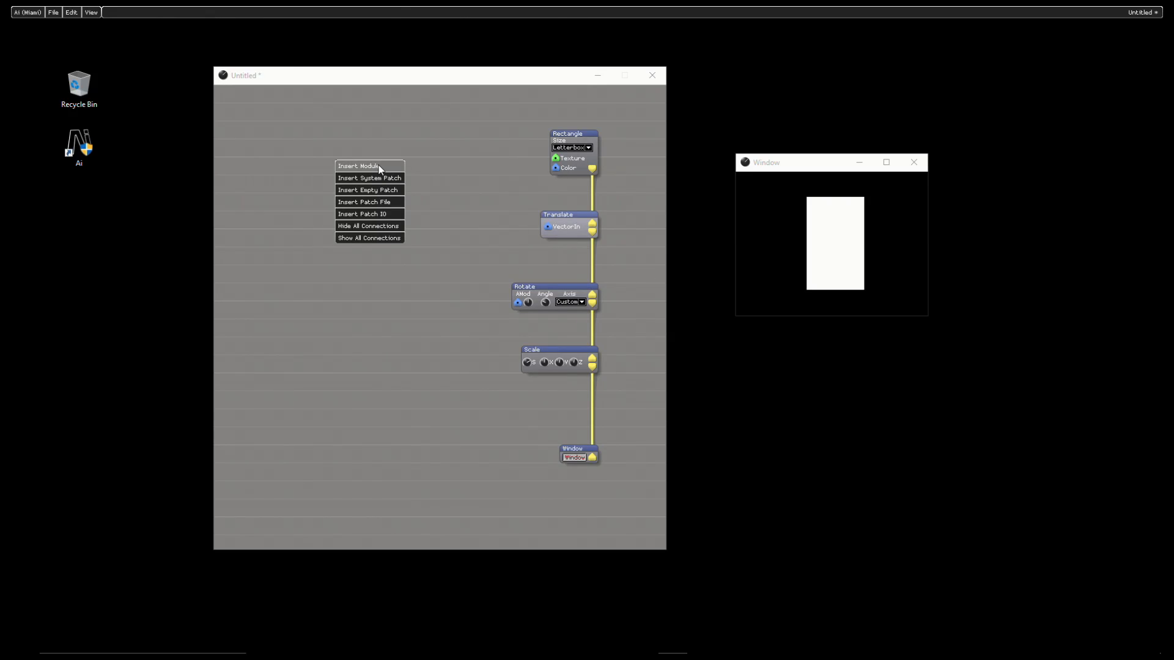
{"action": "left_click", "coordinate": [379, 167]}
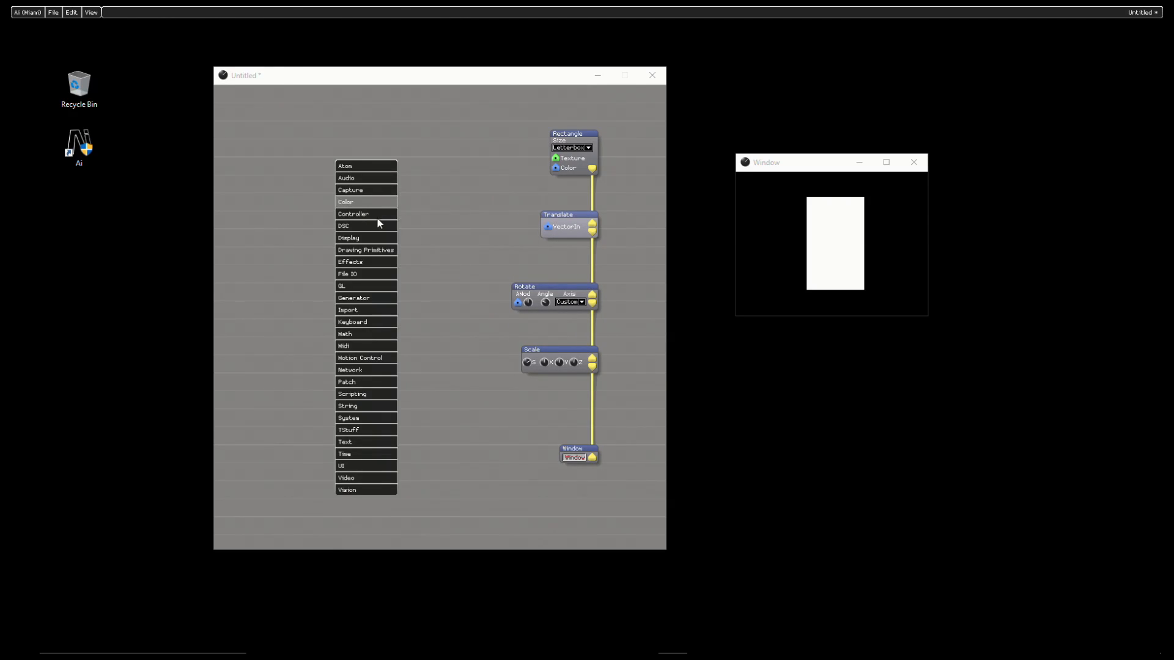
{"action": "mouse_move", "coordinate": [376, 346]}
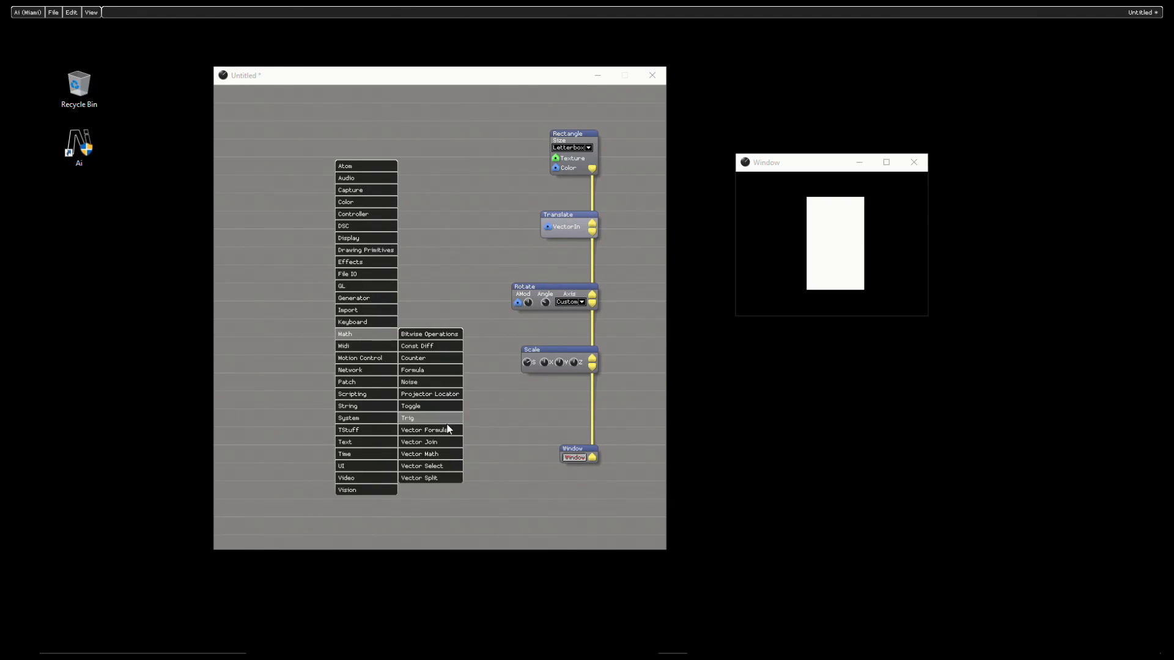
{"action": "left_click", "coordinate": [446, 453]}
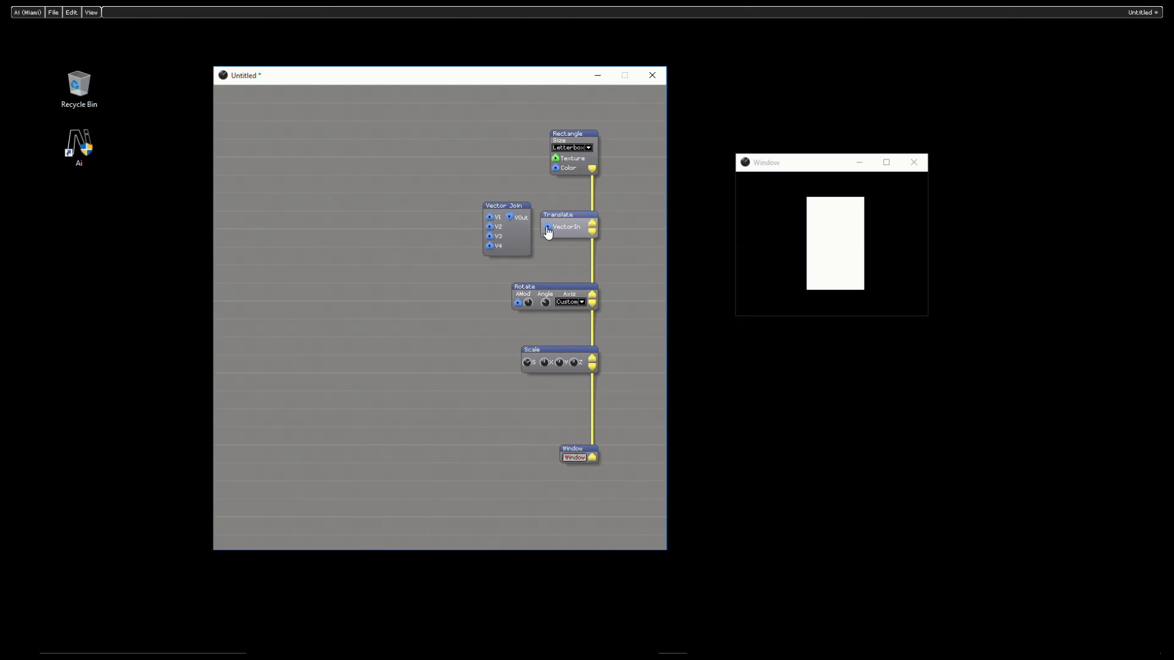
{"action": "left_click_drag", "start_coordinate": [548, 227], "coordinate": [511, 217]}
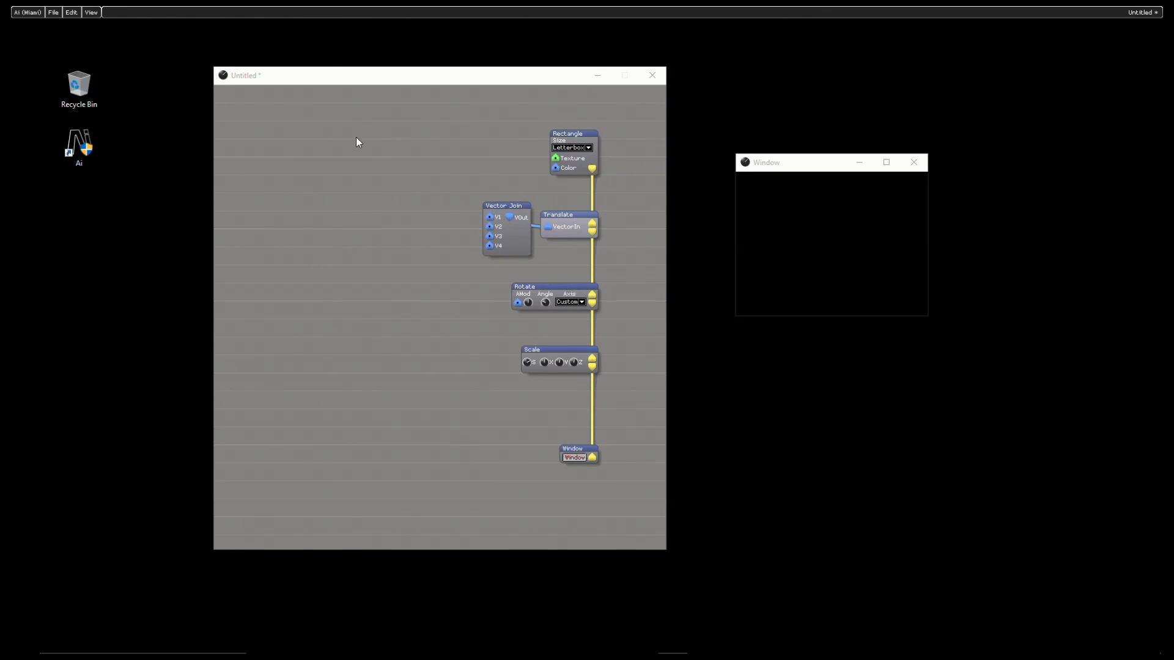
Step: Add three Constant controller modules beside Vector Join and connect them to its V1, V2 and V3 inputs
{"action": "right_click", "coordinate": [345, 111]}
{"action": "left_click", "coordinate": [365, 116]}
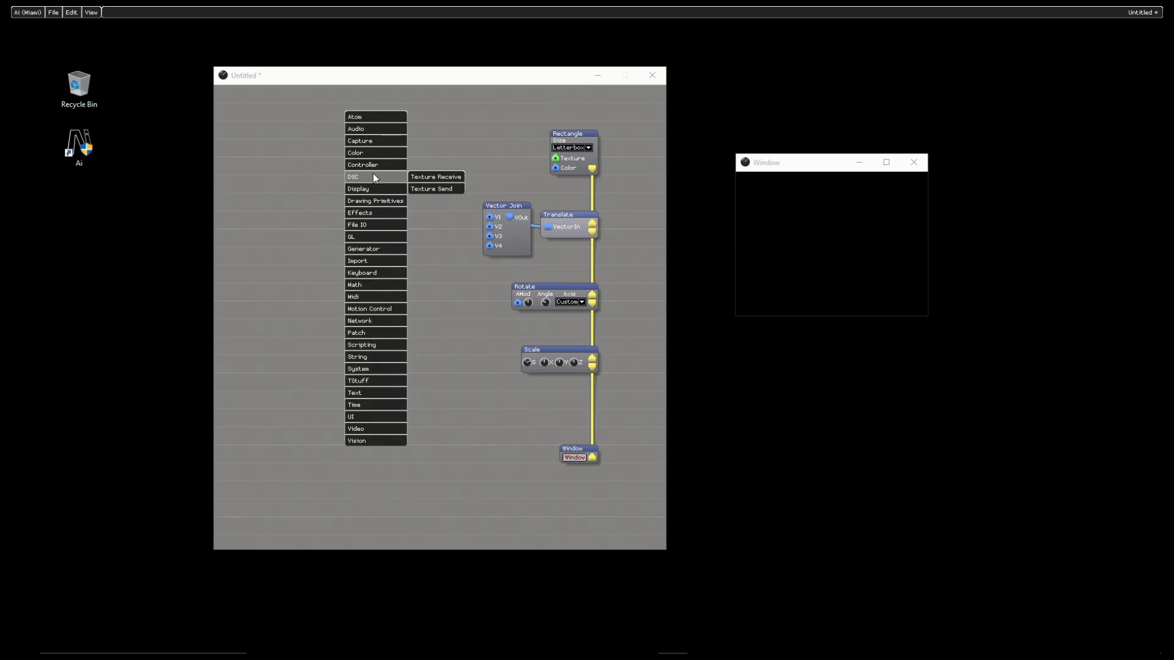
{"action": "mouse_move", "coordinate": [395, 165]}
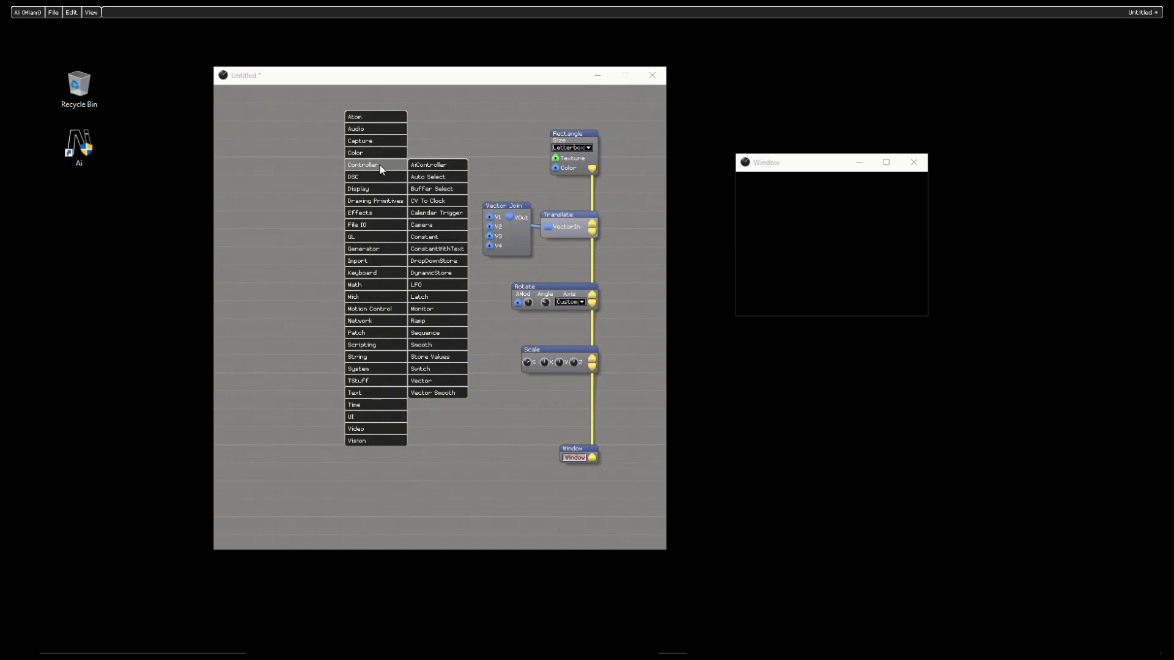
{"action": "left_click", "coordinate": [444, 248]}
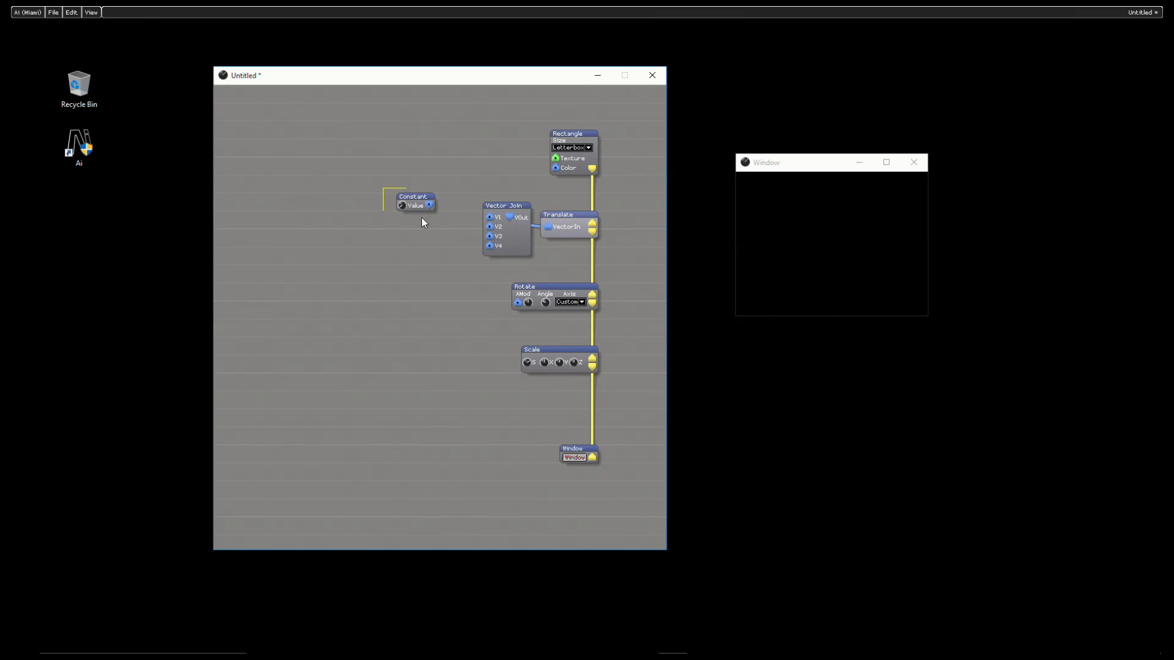
{"action": "key", "text": "ctrl+v"}
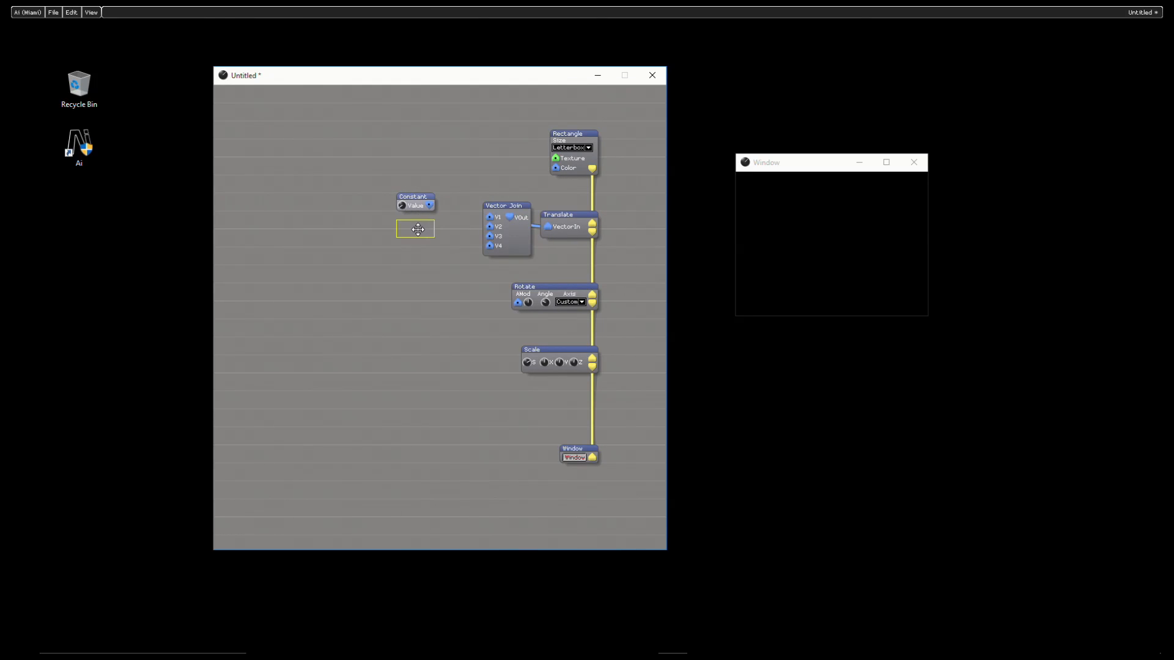
{"action": "left_click", "coordinate": [418, 230]}
{"action": "key", "text": "ctrl+v"}
{"action": "left_click", "coordinate": [427, 264]}
{"action": "mouse_move", "coordinate": [490, 244]}
{"action": "left_mouse_down"}
{"action": "mouse_move", "coordinate": [430, 259]}
{"action": "mouse_move", "coordinate": [490, 226]}
{"action": "mouse_move", "coordinate": [429, 205]}
{"action": "mouse_move", "coordinate": [763, 213]}
{"action": "mouse_move", "coordinate": [840, 369]}
{"action": "mouse_move", "coordinate": [691, 328]}
{"action": "mouse_move", "coordinate": [860, 309]}
{"action": "mouse_move", "coordinate": [489, 260]}
{"action": "left_mouse_up"}
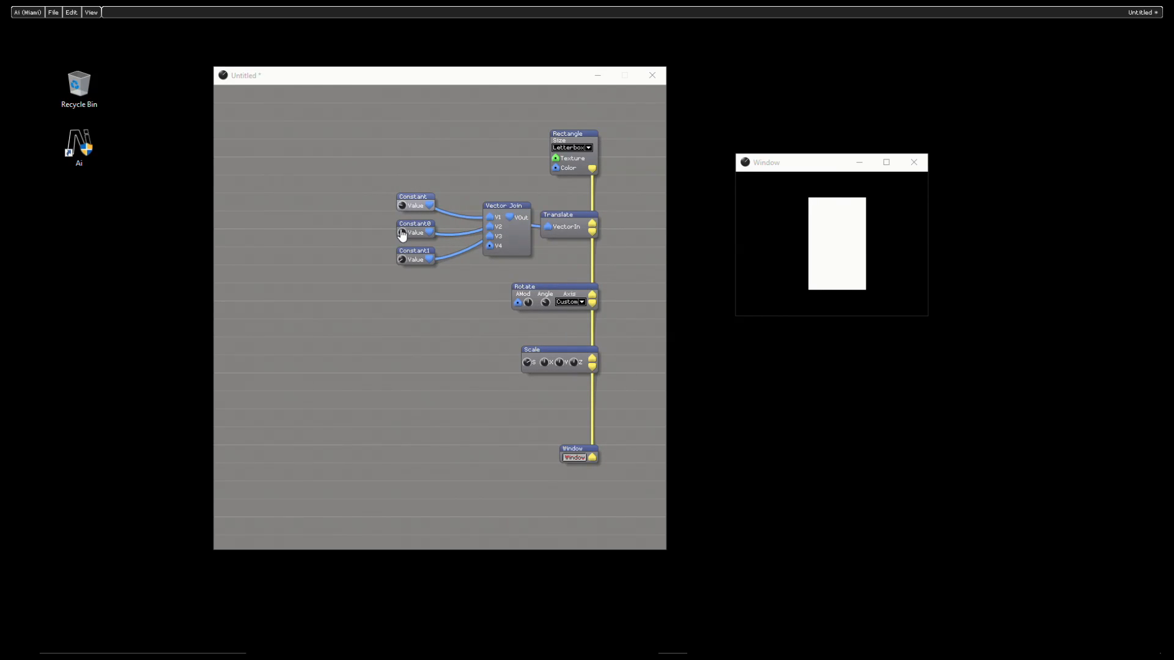
Step: Adjust the second Constant's value and review its knob properties without changing them
{"action": "left_click_drag", "start_coordinate": [402, 235], "coordinate": [430, 289]}
{"action": "right_click", "coordinate": [403, 240]}
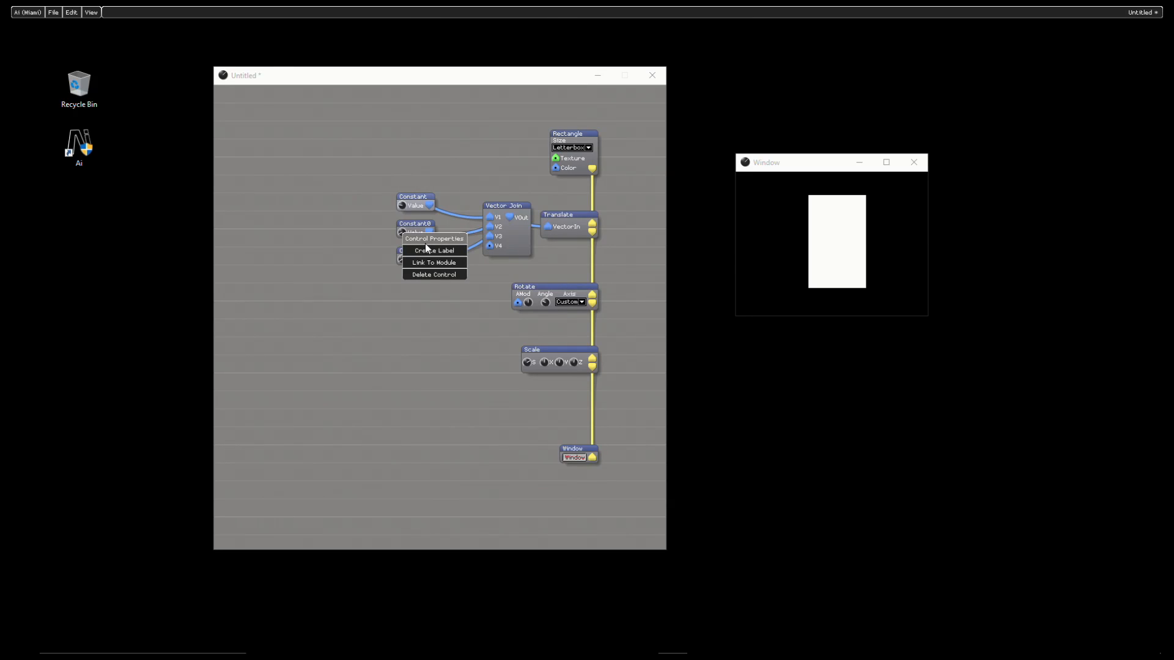
{"action": "left_click", "coordinate": [424, 244]}
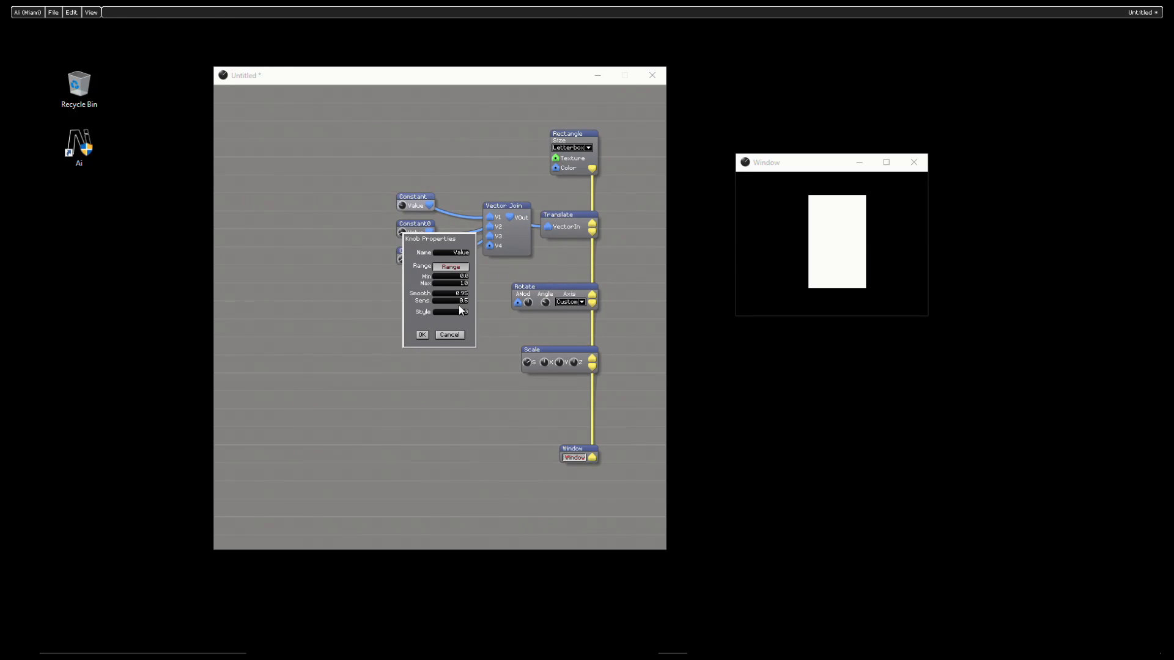
{"action": "left_click", "coordinate": [457, 336]}
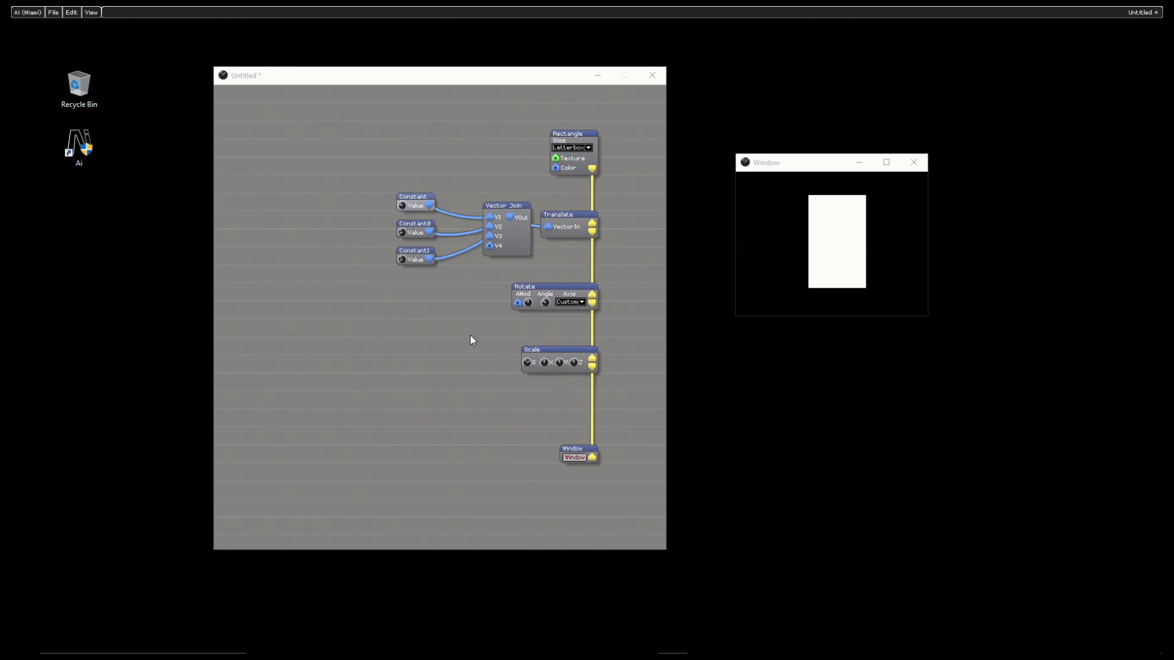
Step: Load the Text alternate skin on all three Constant modules
{"action": "right_click", "coordinate": [416, 208]}
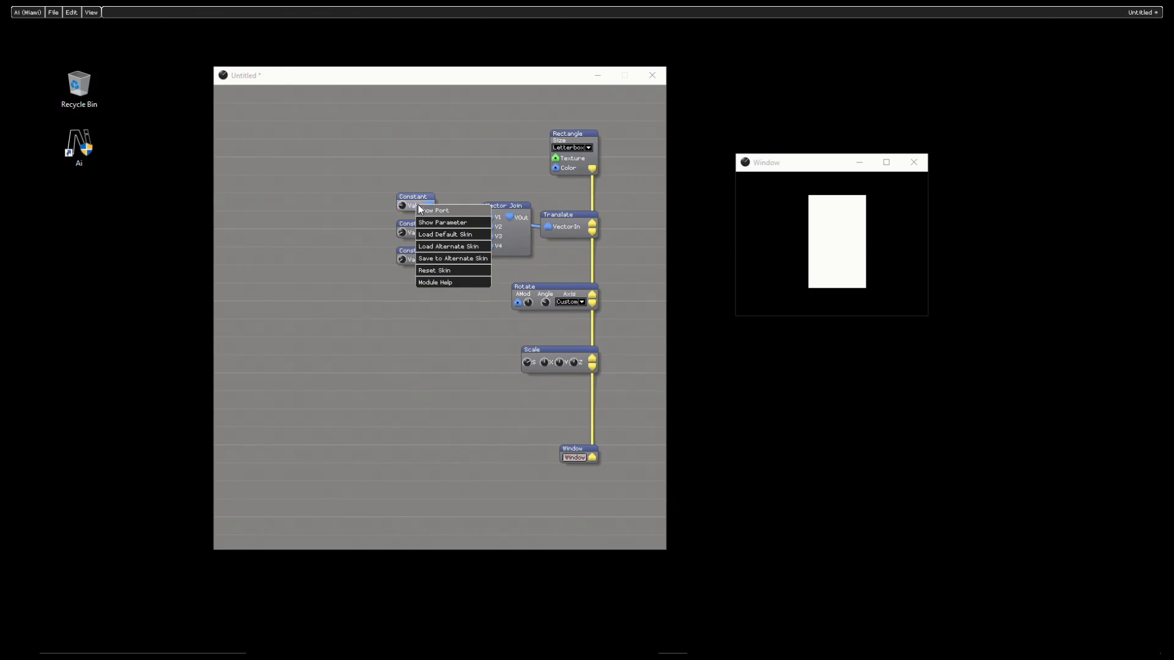
{"action": "left_click", "coordinate": [459, 247]}
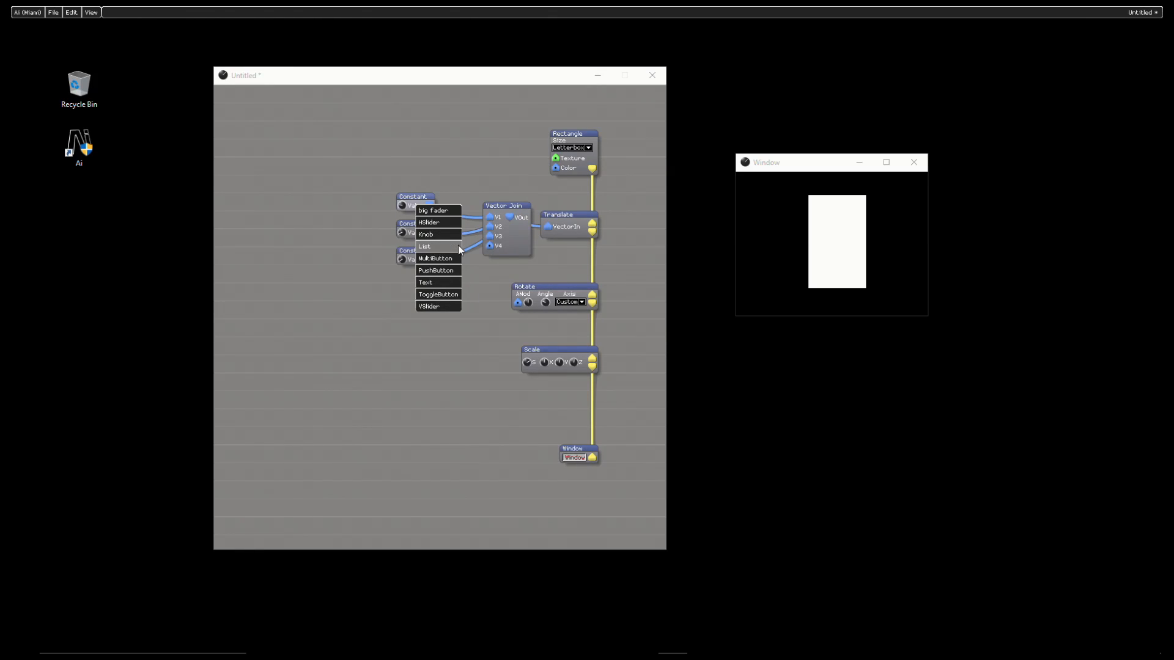
{"action": "left_click", "coordinate": [438, 280]}
{"action": "right_click", "coordinate": [408, 234]}
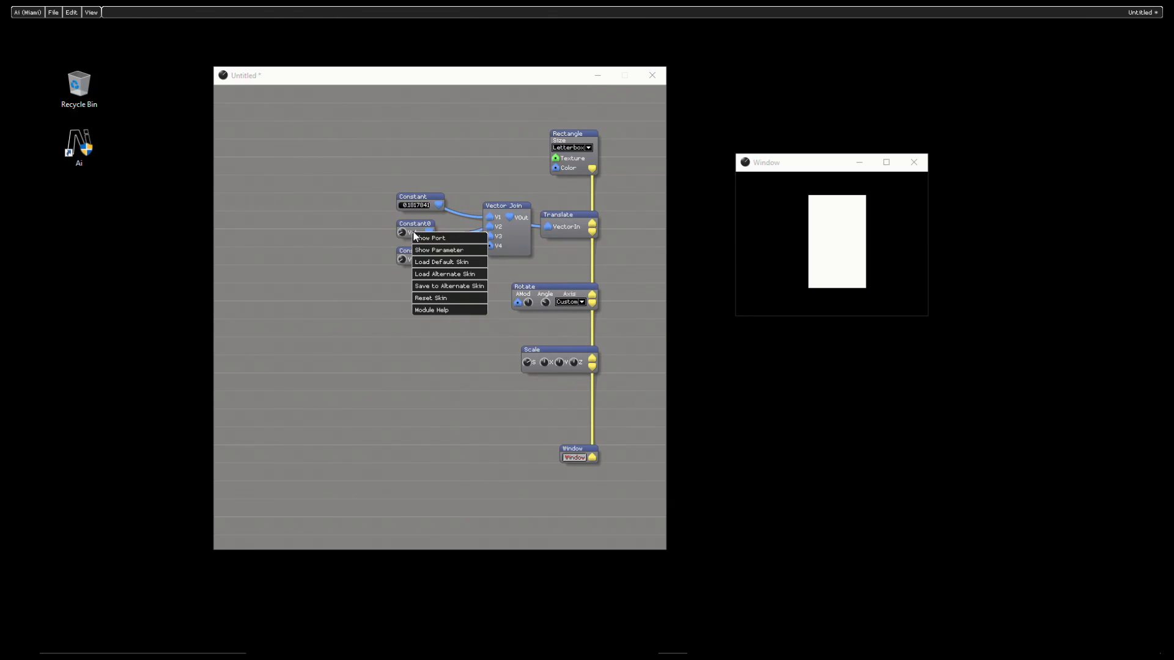
{"action": "left_click", "coordinate": [448, 278]}
{"action": "left_click", "coordinate": [443, 308]}
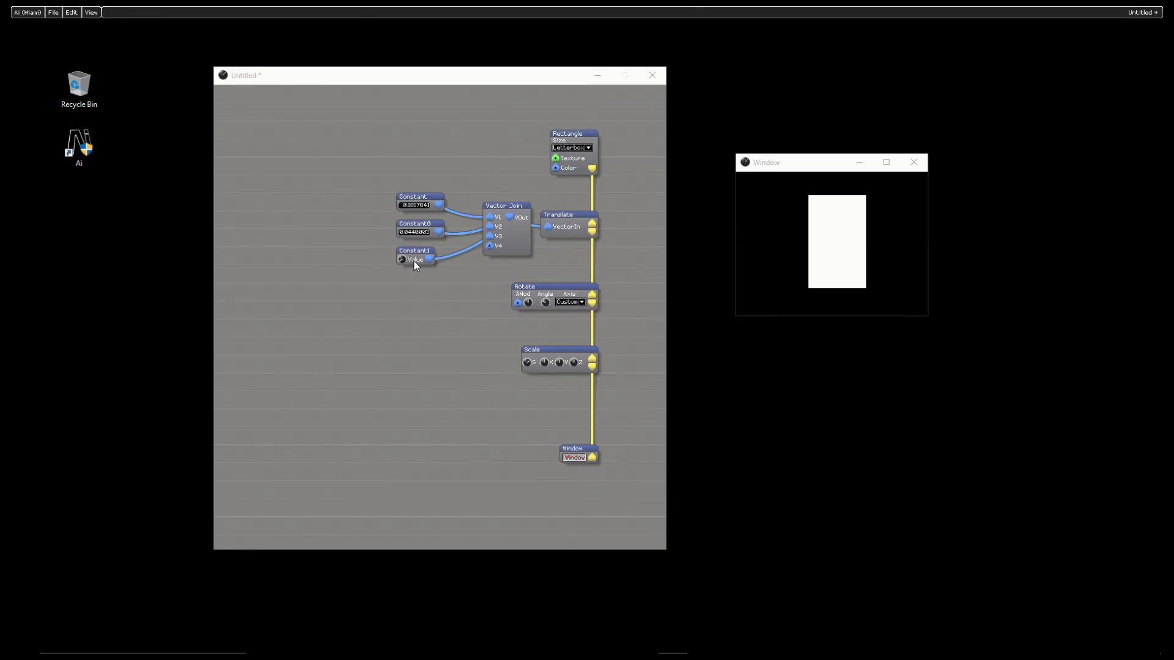
{"action": "right_click", "coordinate": [414, 262]}
{"action": "left_click", "coordinate": [449, 301]}
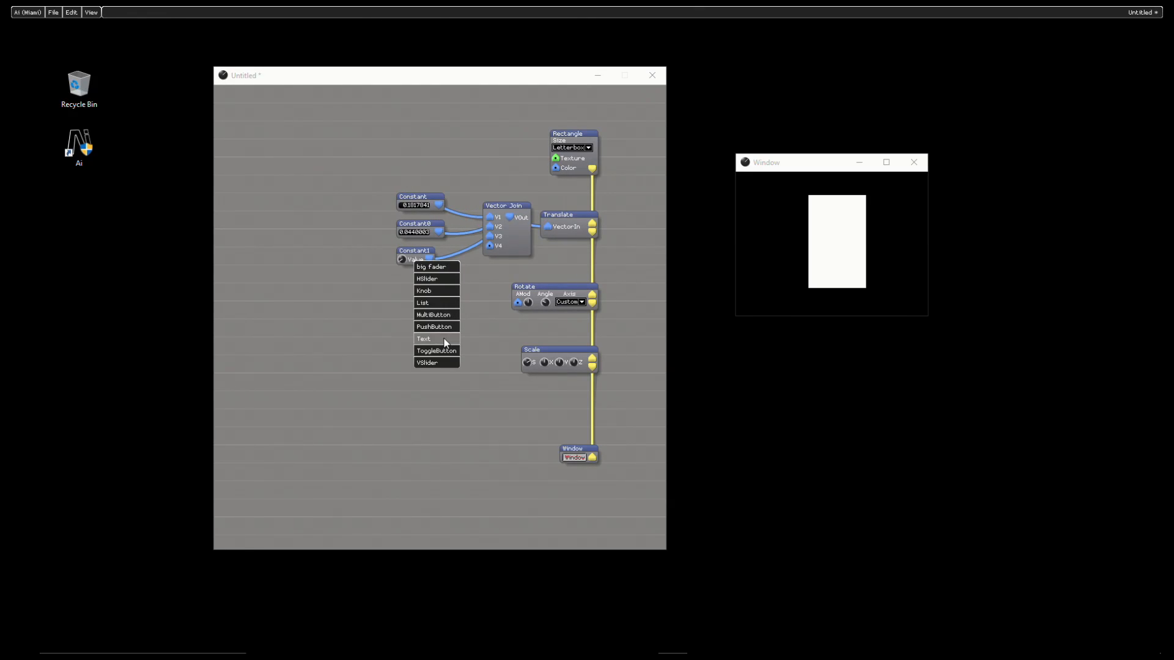
{"action": "left_click", "coordinate": [444, 340]}
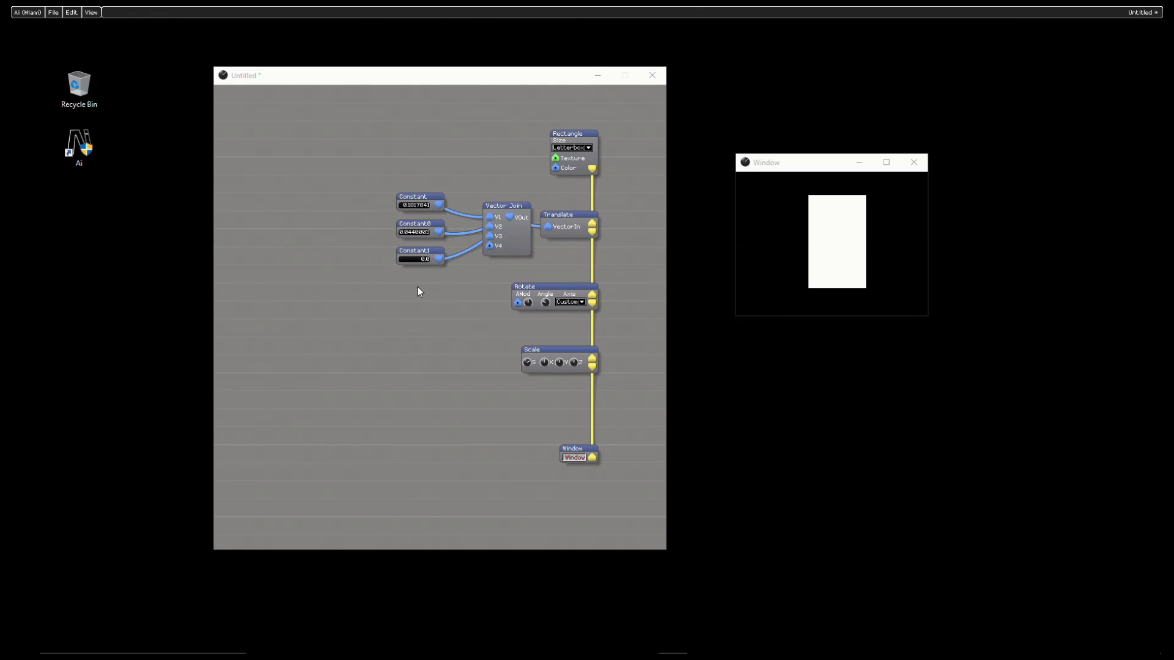
Step: Set the values of the first and second Constant modules to 0
{"action": "left_click", "coordinate": [424, 233]}
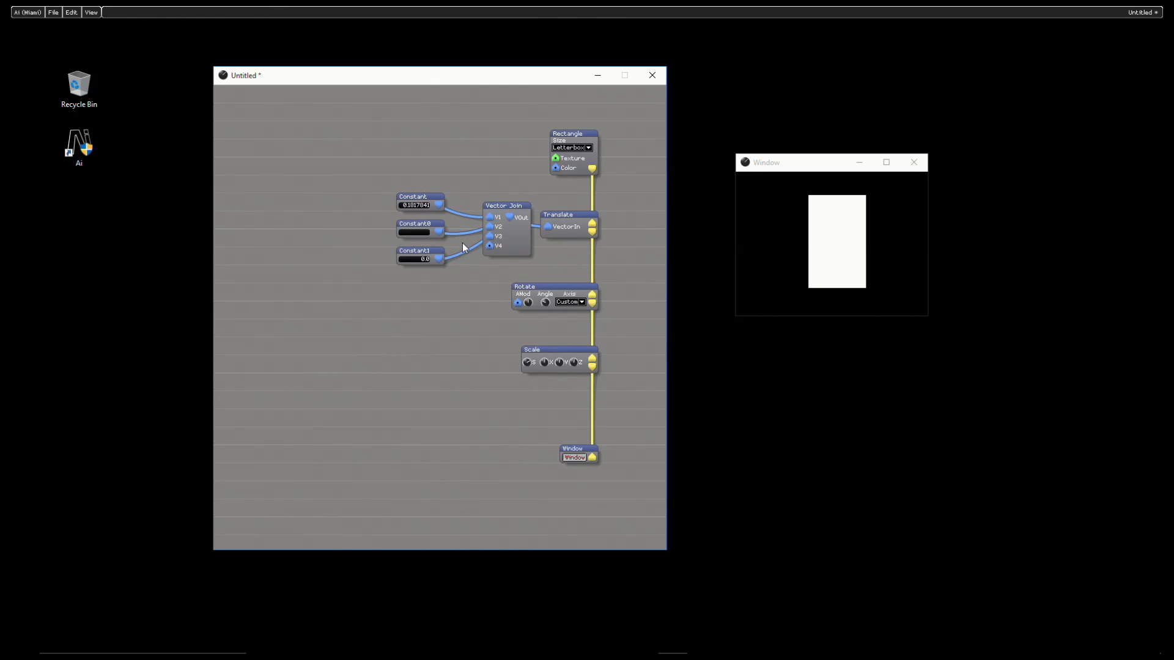
{"action": "key", "text": "Return"}
{"action": "left_click", "coordinate": [420, 206]}
{"action": "type", "text": "0"}
{"action": "key", "text": "Return"}
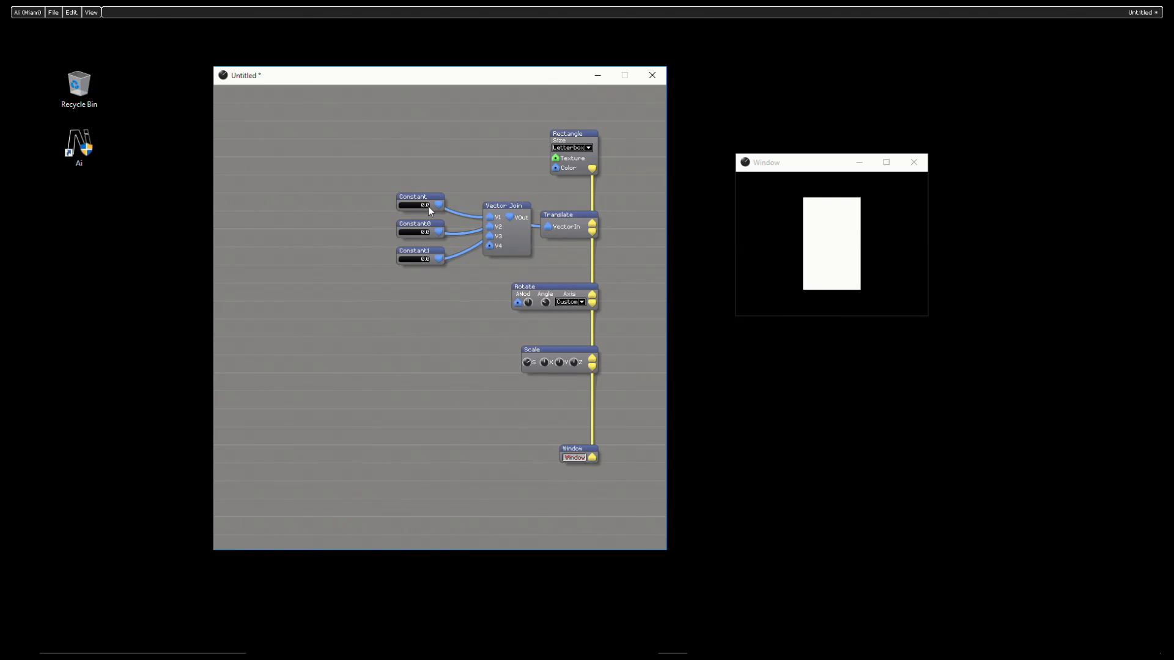
Step: Raise the first Constant's value to 1.37 and stack the three Constants closely beside Vector Join
{"action": "left_click_drag", "start_coordinate": [429, 207], "coordinate": [422, 204]}
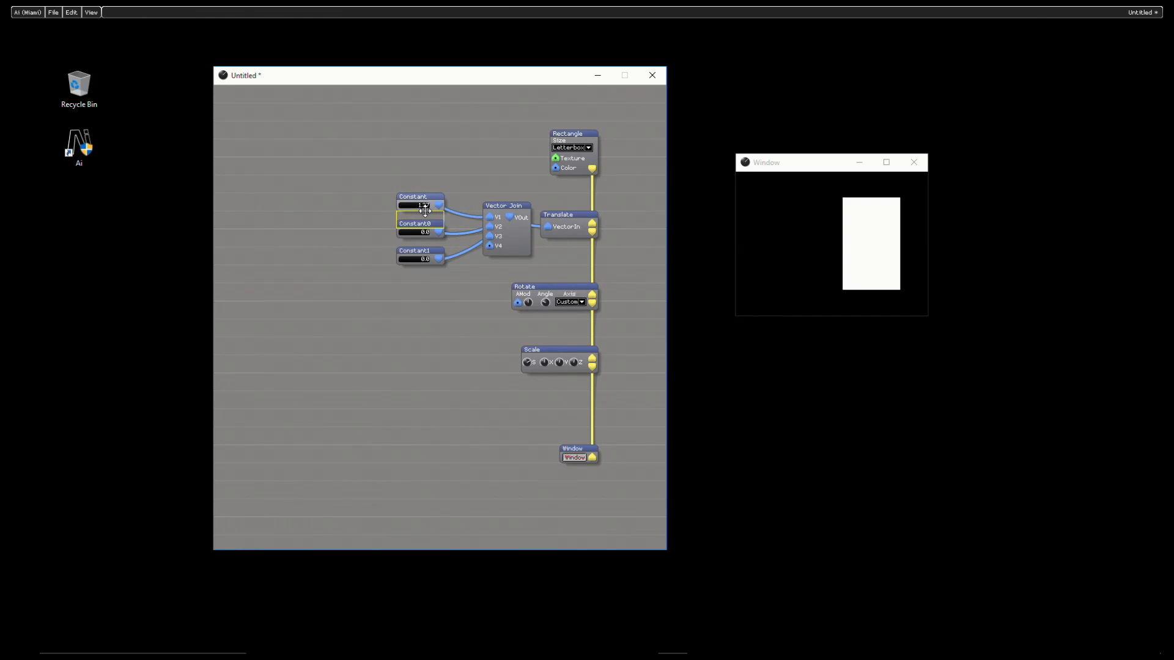
{"action": "left_click_drag", "start_coordinate": [425, 210], "coordinate": [424, 242]}
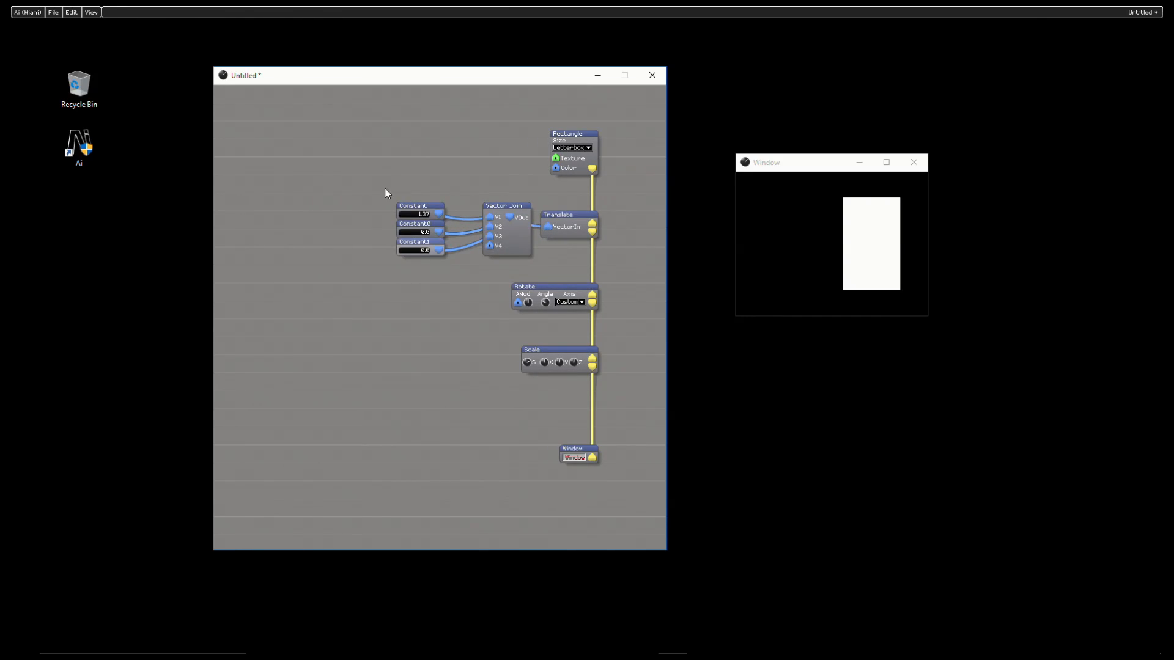
{"action": "left_click_drag", "start_coordinate": [385, 194], "coordinate": [464, 246]}
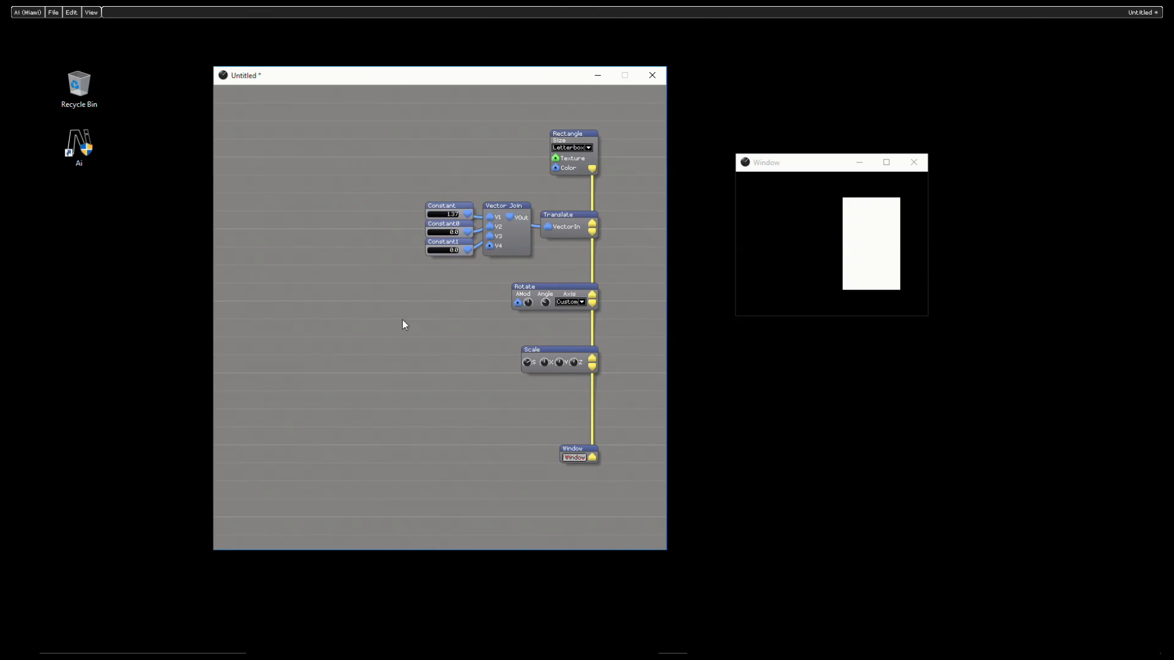
Step: Insert an LFO controller beside Rotate, connect it to Rotate's AMod input, and set the rotation axis to Z
{"action": "right_click", "coordinate": [328, 290]}
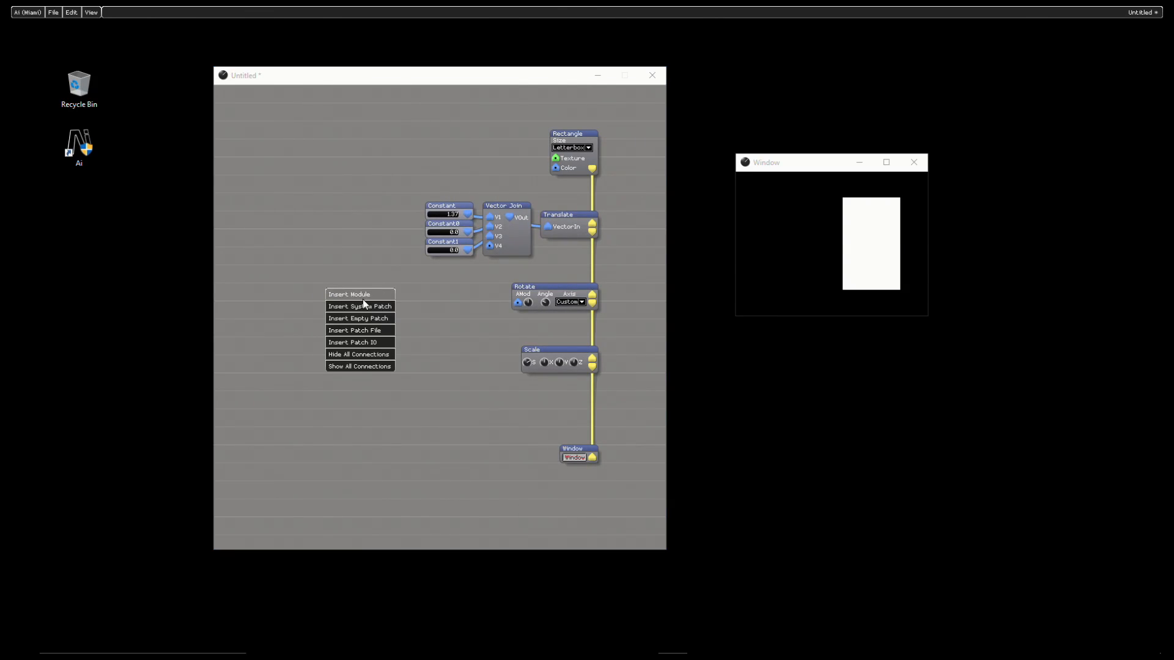
{"action": "left_click", "coordinate": [362, 299]}
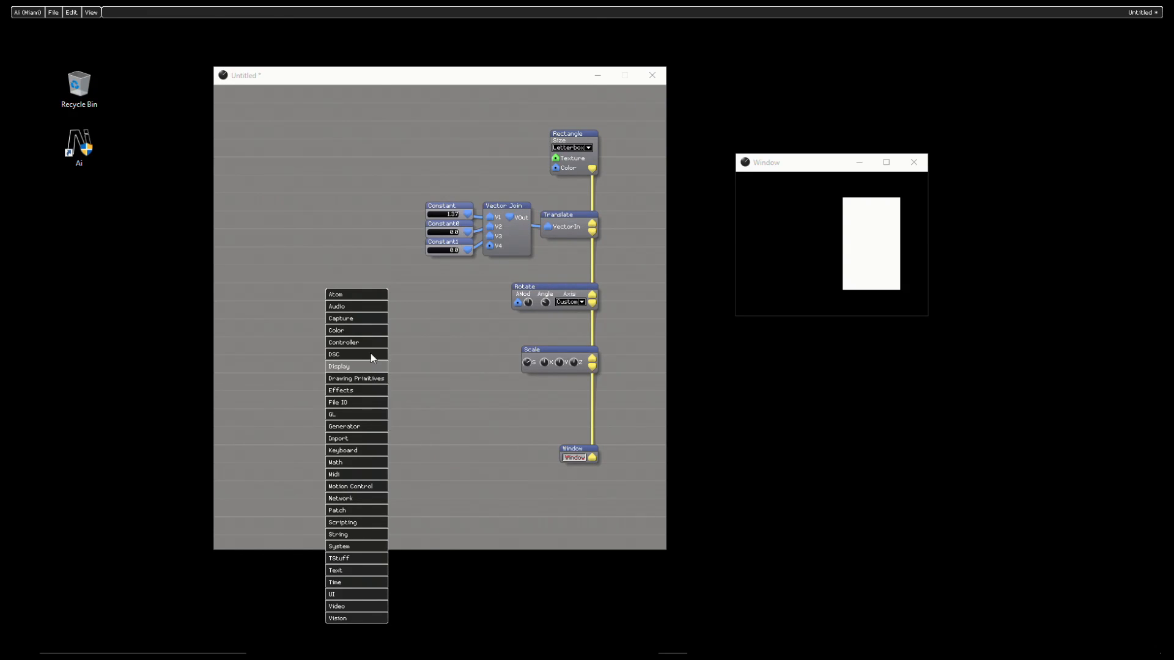
{"action": "mouse_move", "coordinate": [371, 343]}
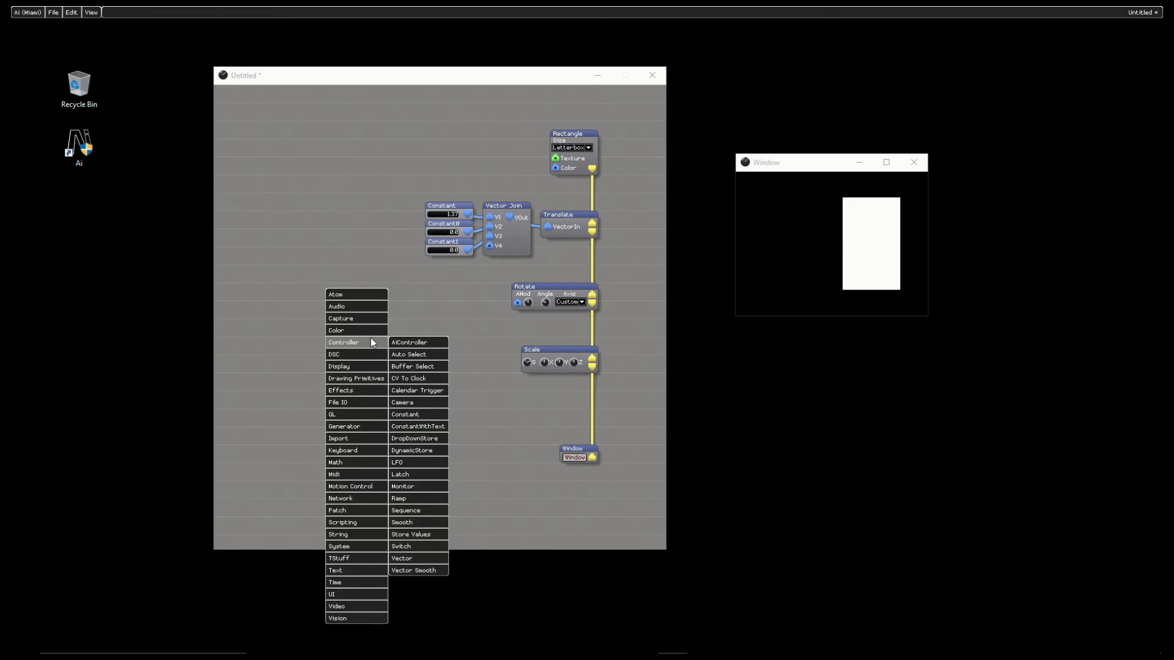
{"action": "left_click", "coordinate": [414, 466]}
{"action": "left_click", "coordinate": [463, 299]}
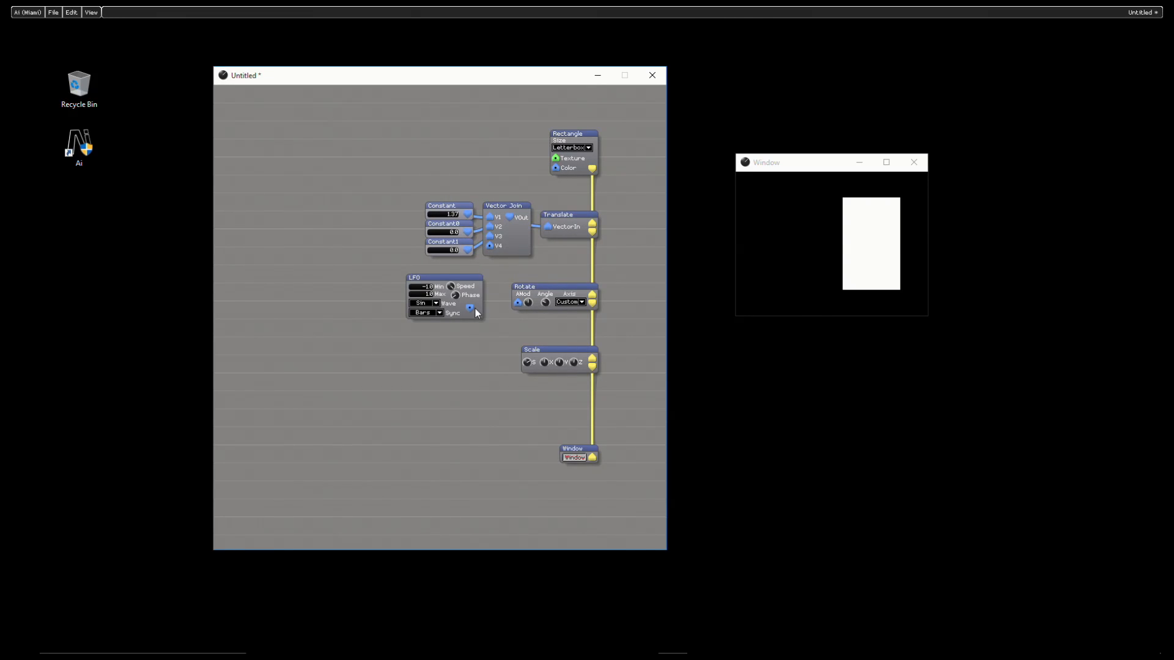
{"action": "left_click_drag", "start_coordinate": [475, 309], "coordinate": [1119, 366]}
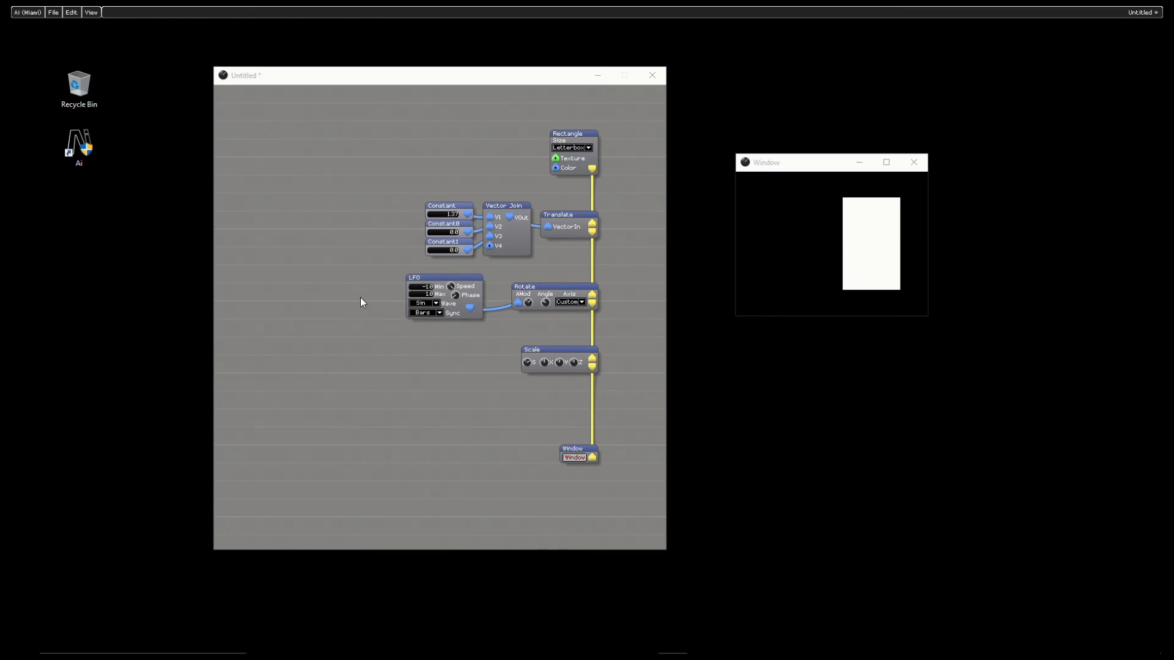
{"action": "left_click", "coordinate": [580, 302]}
{"action": "left_click", "coordinate": [574, 343]}
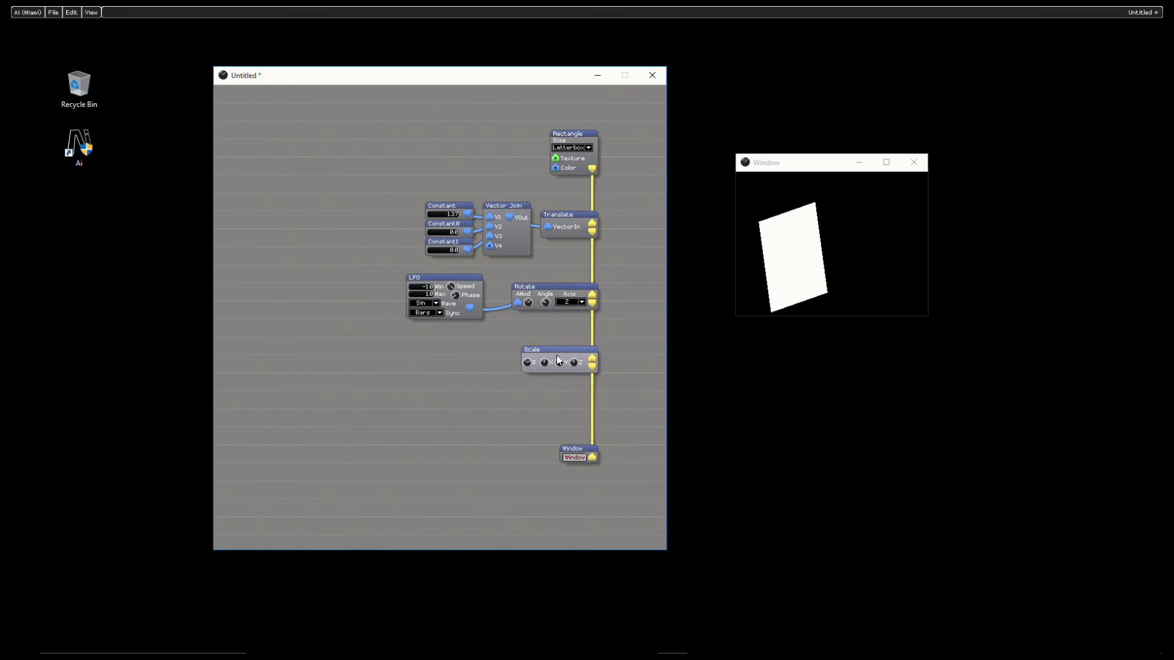
Step: Load the XYZ_mod alternate skin on the Scale module
{"action": "right_click", "coordinate": [537, 372]}
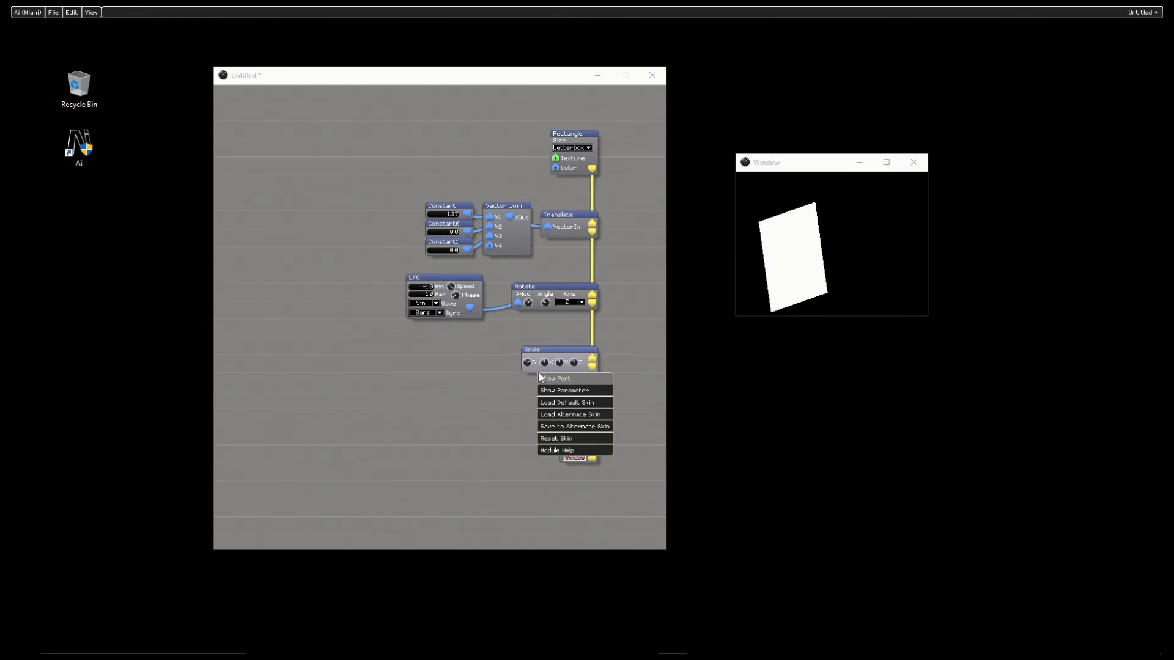
{"action": "left_click", "coordinate": [579, 414]}
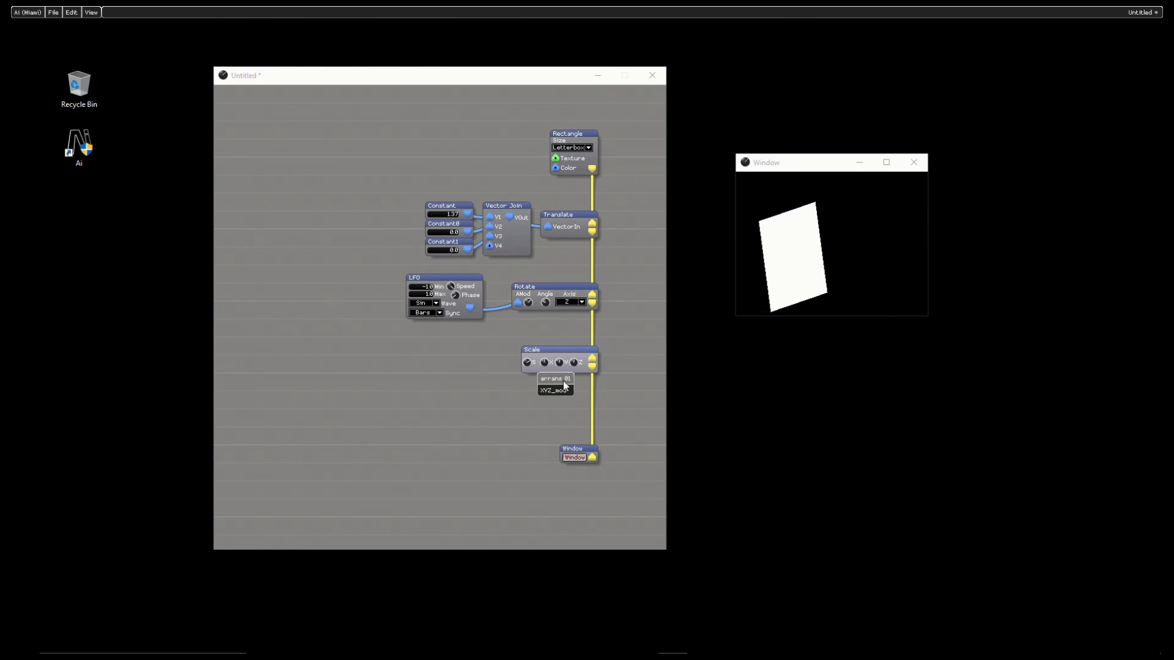
{"action": "left_click", "coordinate": [568, 392]}
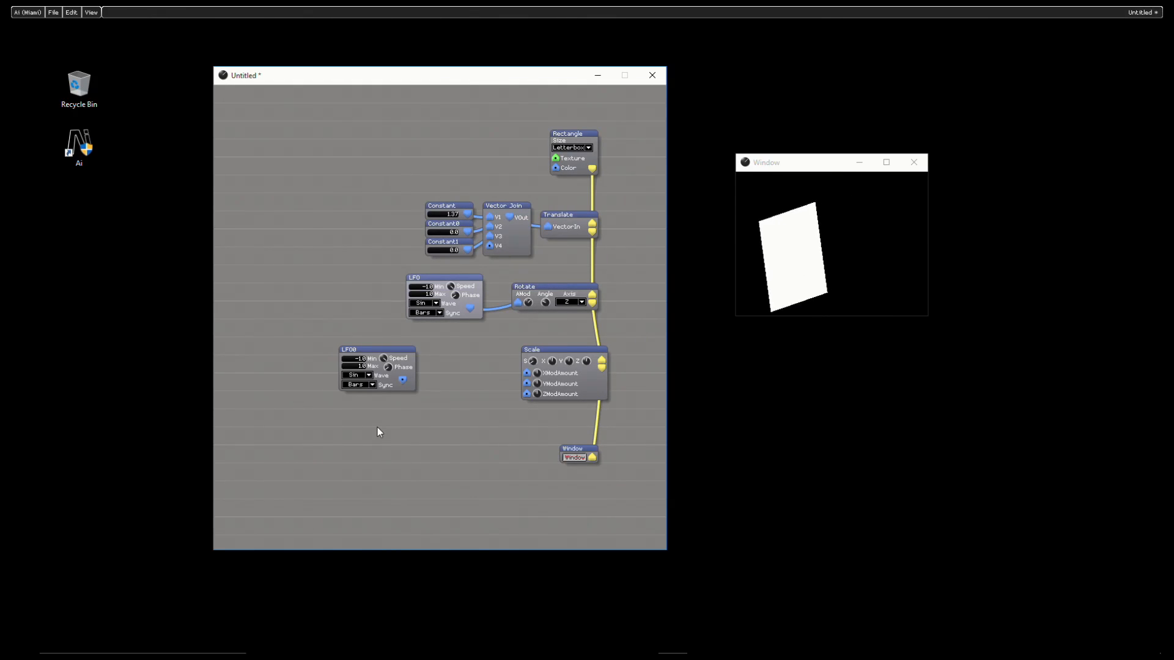
Step: Paste another LFO below LFO0, connect the two to Scale's XModAmount and YModAmount inputs, and adjust the modulation knobs
{"action": "key", "text": "ctrl+v"}
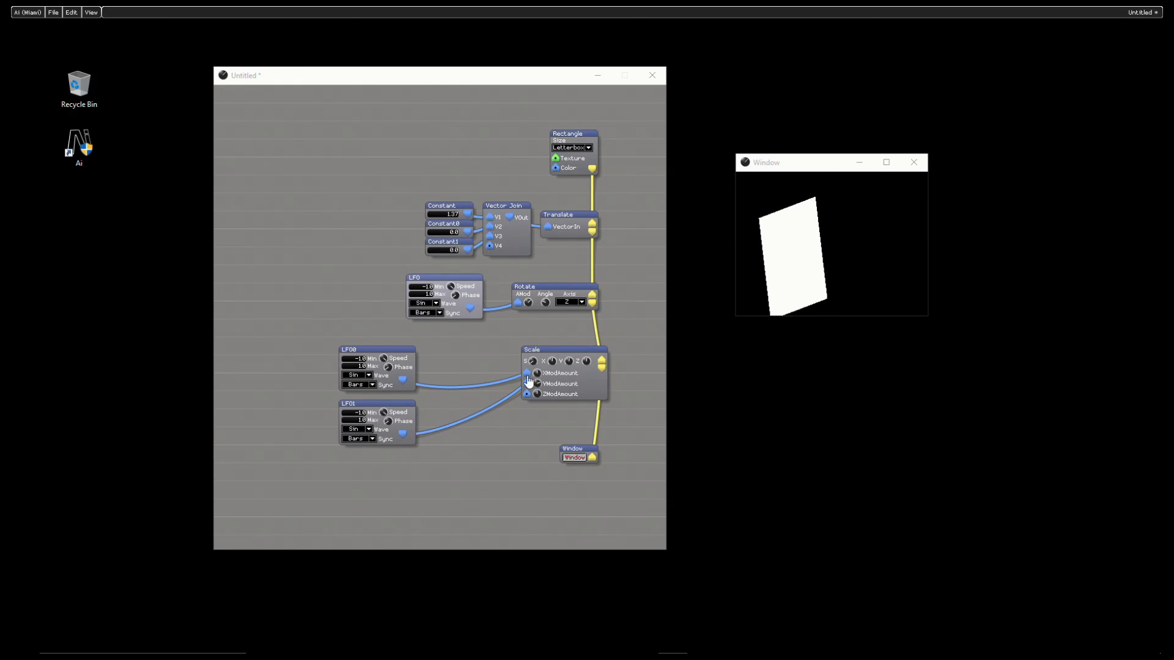
{"action": "left_click_drag", "start_coordinate": [108, 379], "coordinate": [948, 355]}
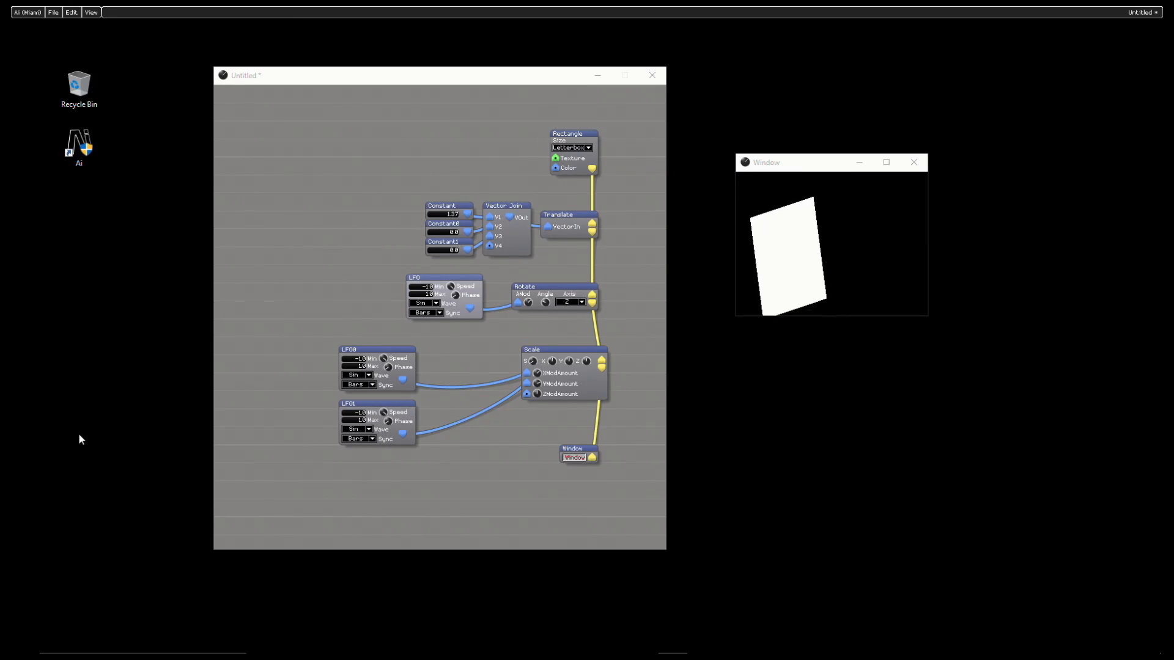
{"action": "left_click_drag", "start_coordinate": [282, 363], "coordinate": [477, 370]}
{"action": "left_click_drag", "start_coordinate": [1073, 437], "coordinate": [287, 311]}
{"action": "left_click_drag", "start_coordinate": [890, 169], "coordinate": [365, 415]}
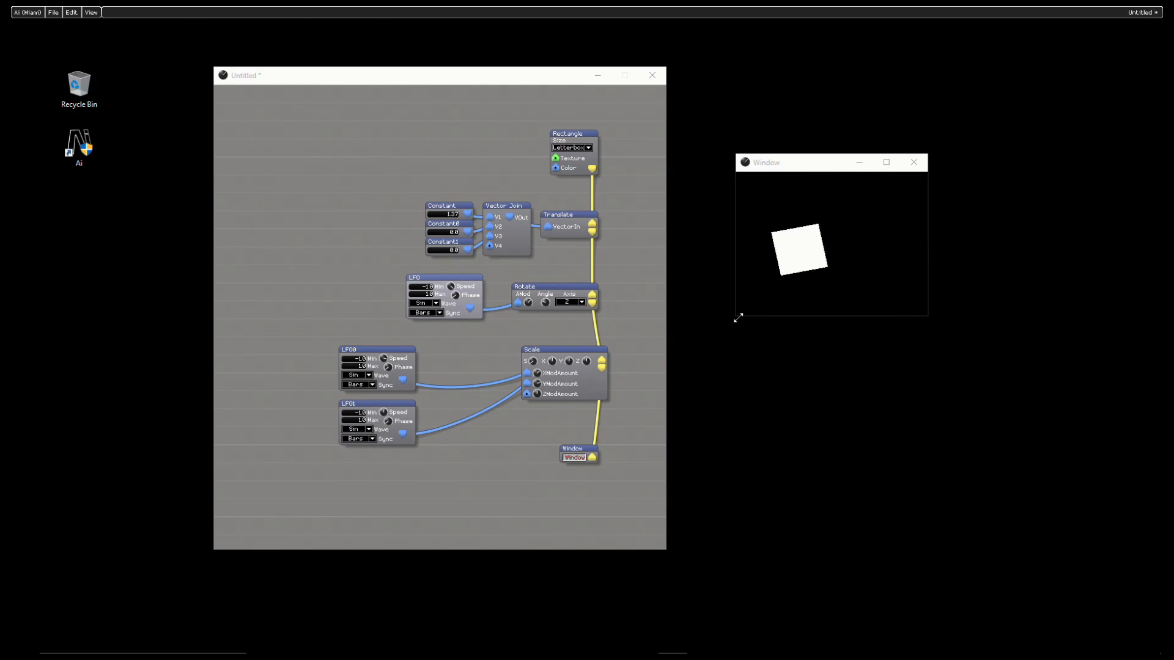
Step: Enlarge the rendered output window and place it beside the patch window so both are fully visible
{"action": "left_click_drag", "start_coordinate": [739, 317], "coordinate": [235, 532]}
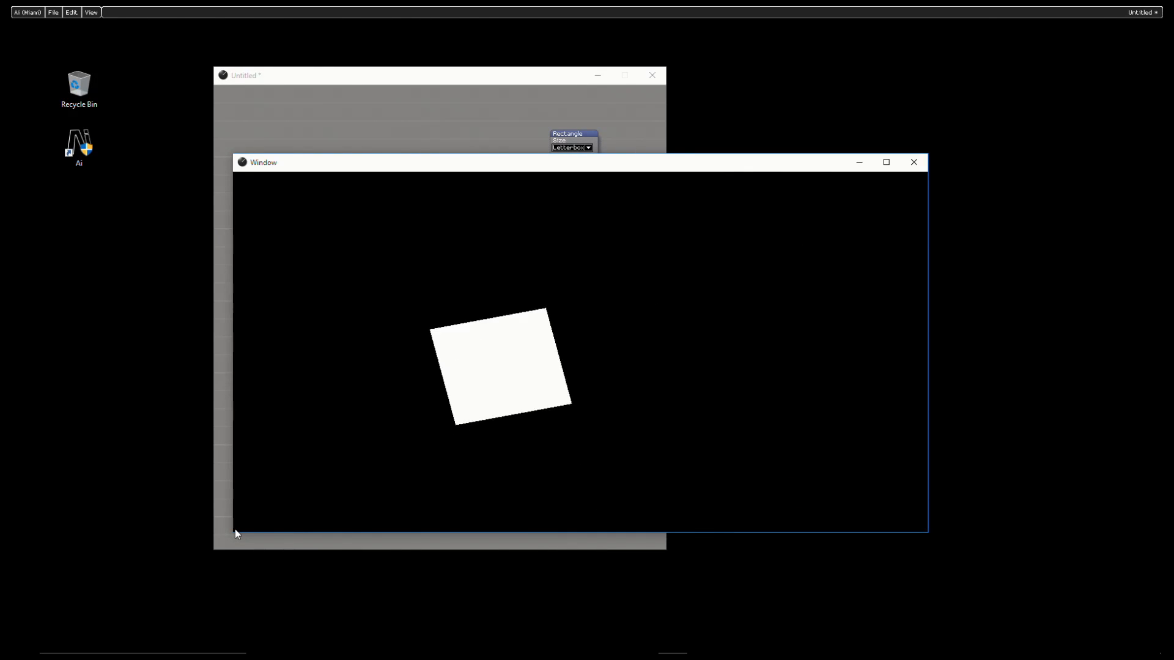
{"action": "left_click_drag", "start_coordinate": [932, 518], "coordinate": [563, 433]}
{"action": "left_click_drag", "start_coordinate": [405, 170], "coordinate": [914, 146]}
Step: Move the Scale module slightly so its render connections line up with Rotate and Window
{"action": "left_click", "coordinate": [579, 389]}
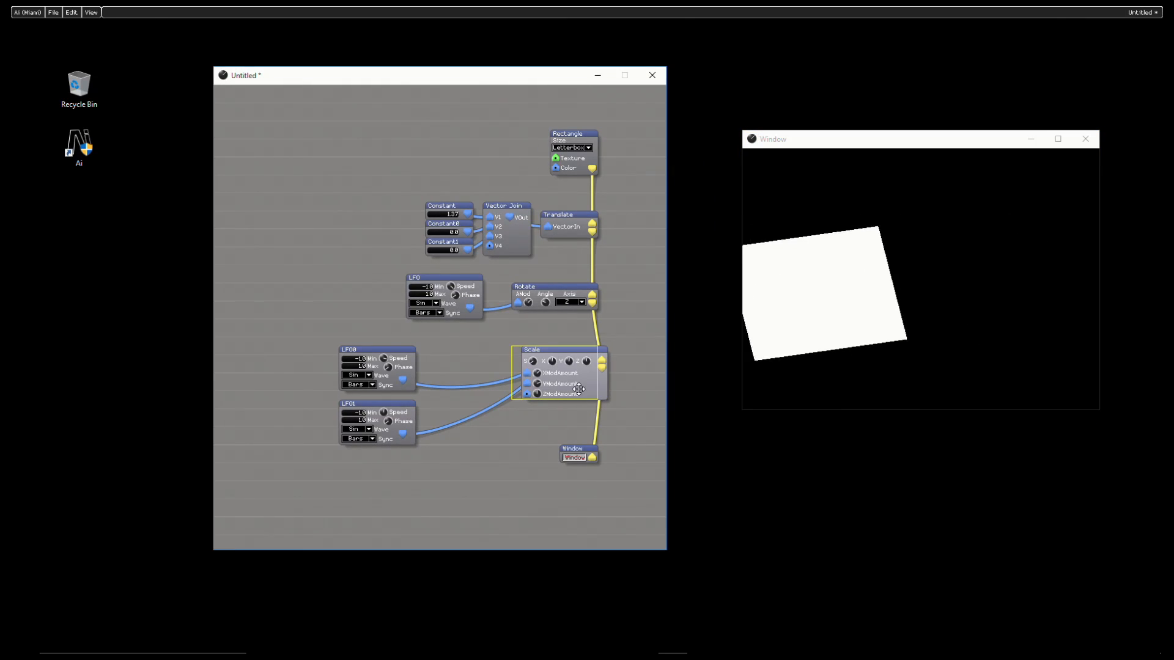
{"action": "left_click_drag", "start_coordinate": [579, 389], "coordinate": [570, 388]}
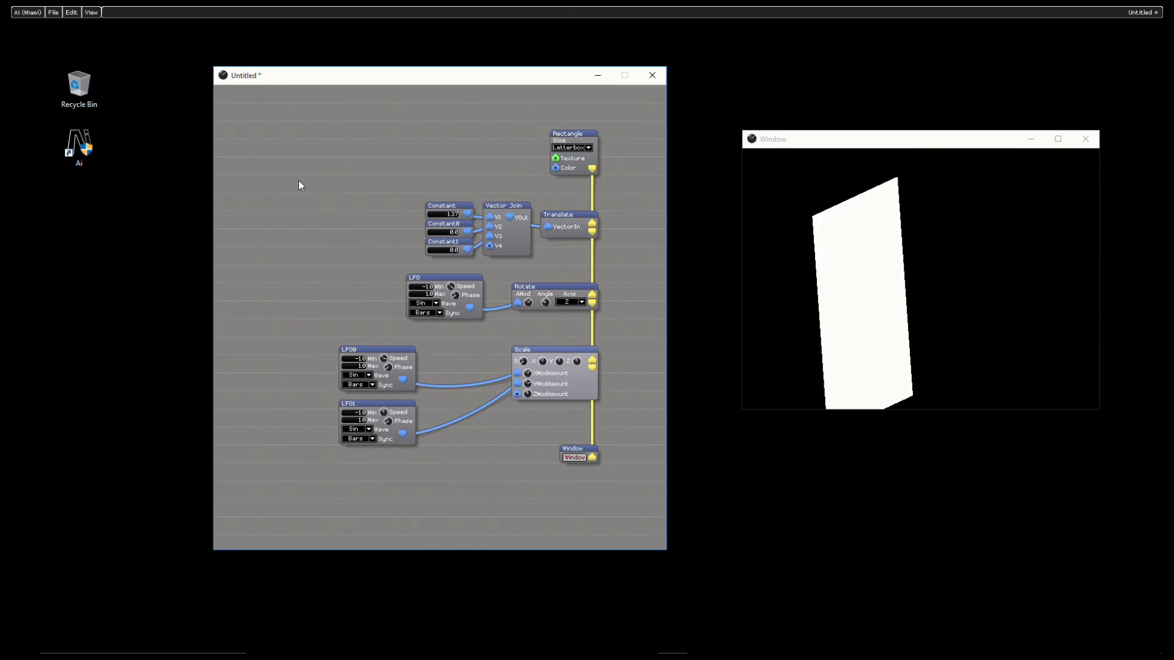
Step: Look through the GL modules and insert a BlendMode module below the existing render chain
{"action": "right_click", "coordinate": [276, 117]}
{"action": "left_click", "coordinate": [322, 126]}
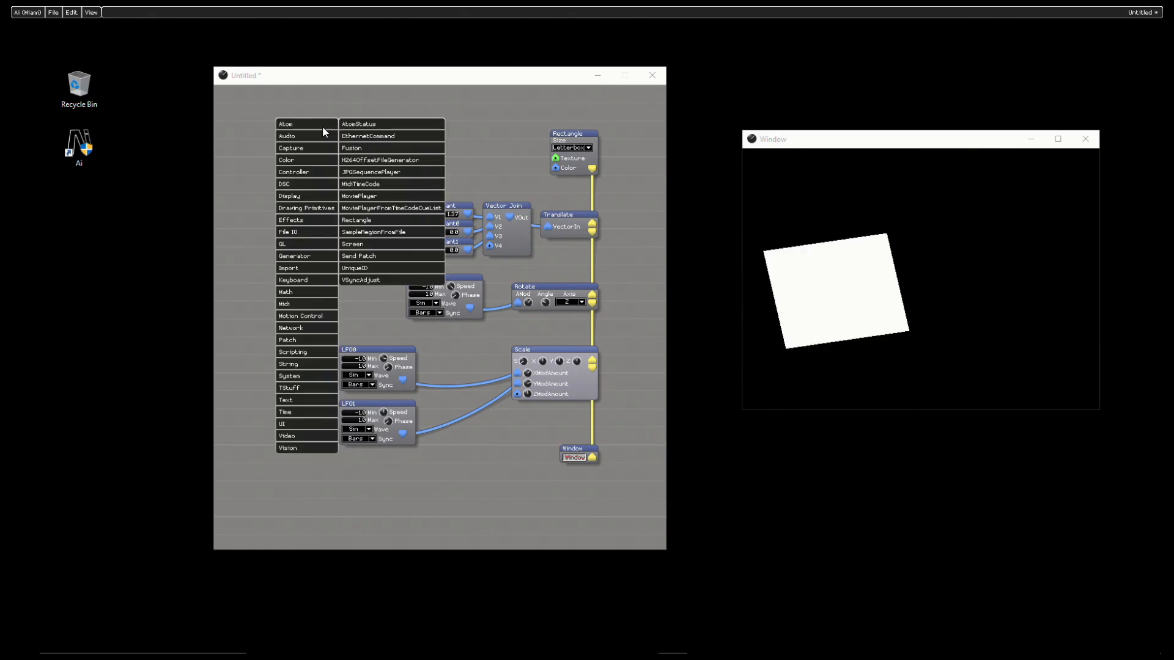
{"action": "mouse_move", "coordinate": [312, 222]}
{"action": "mouse_move", "coordinate": [321, 242]}
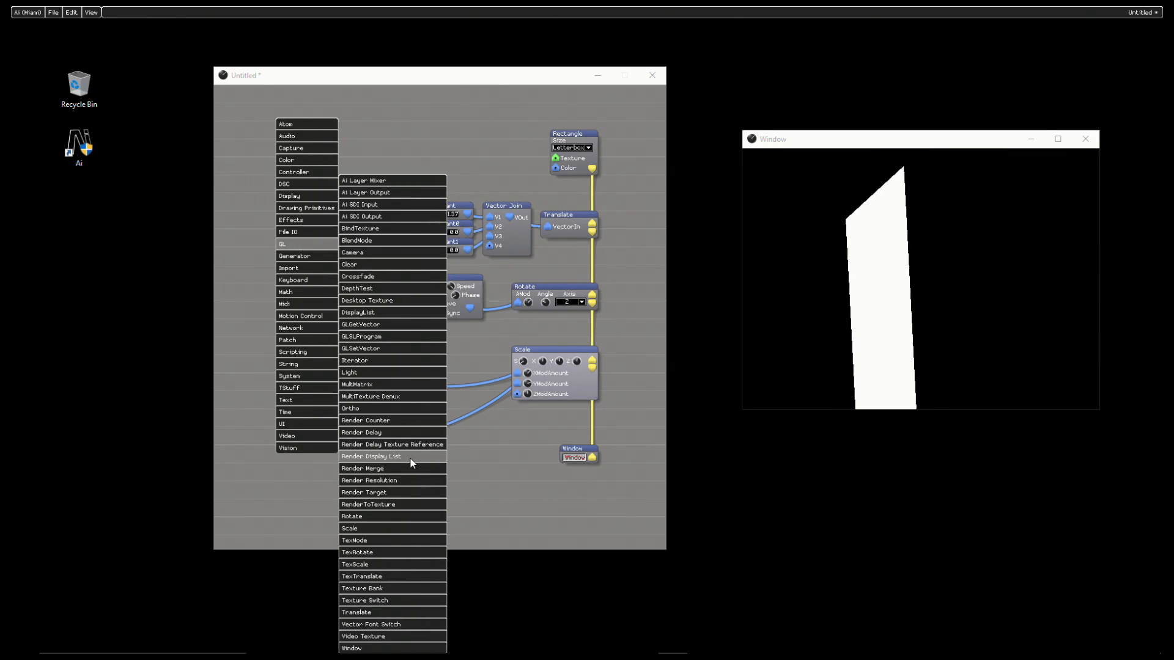
{"action": "left_click", "coordinate": [389, 241]}
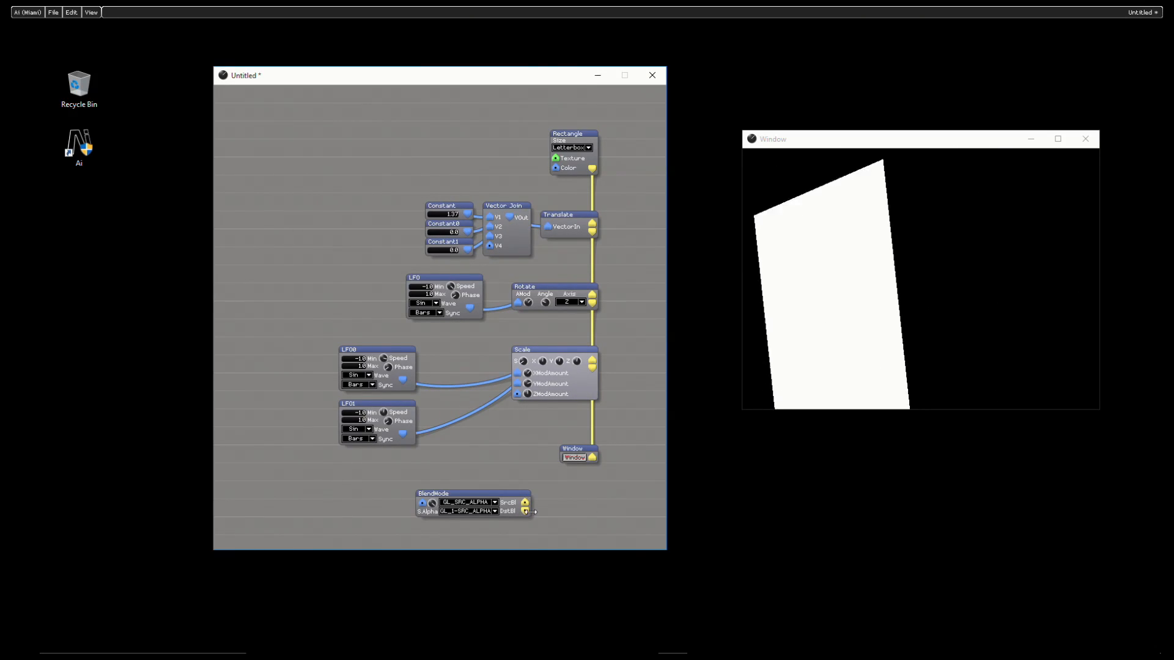
Step: Review the BlendMode module's source and destination blend options and delete the module
{"action": "left_click", "coordinate": [481, 504]}
{"action": "left_click", "coordinate": [481, 506]}
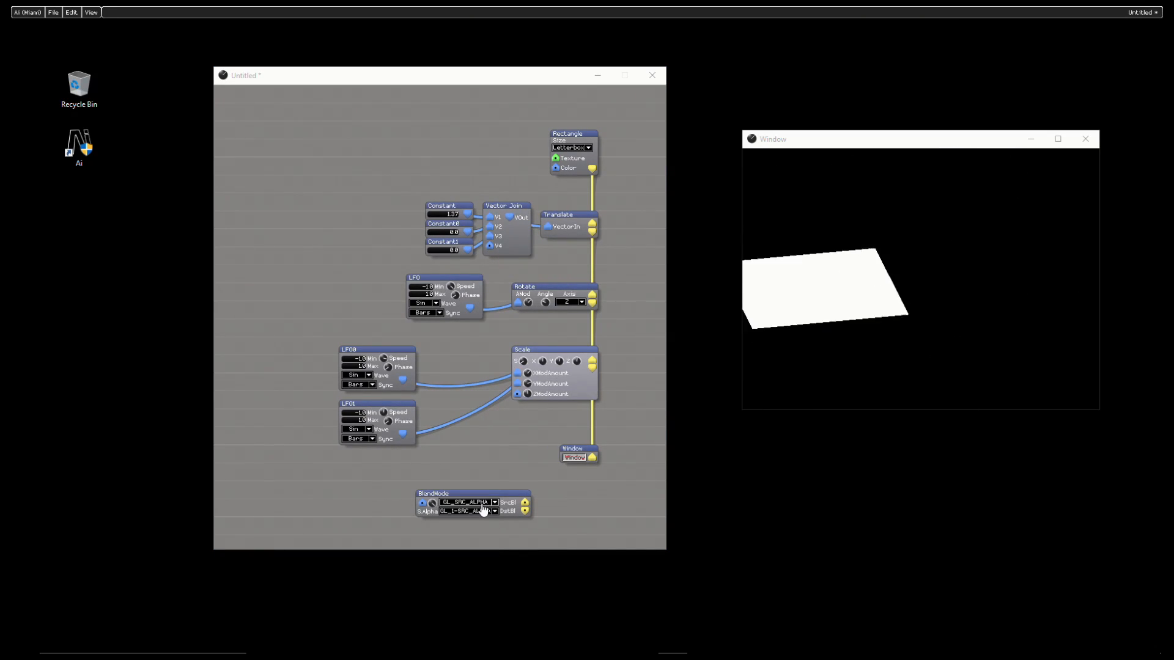
{"action": "left_click", "coordinate": [480, 512]}
{"action": "left_click", "coordinate": [479, 476]}
{"action": "left_click_drag", "start_coordinate": [464, 471], "coordinate": [518, 518]}
{"action": "key", "text": "Delete"}
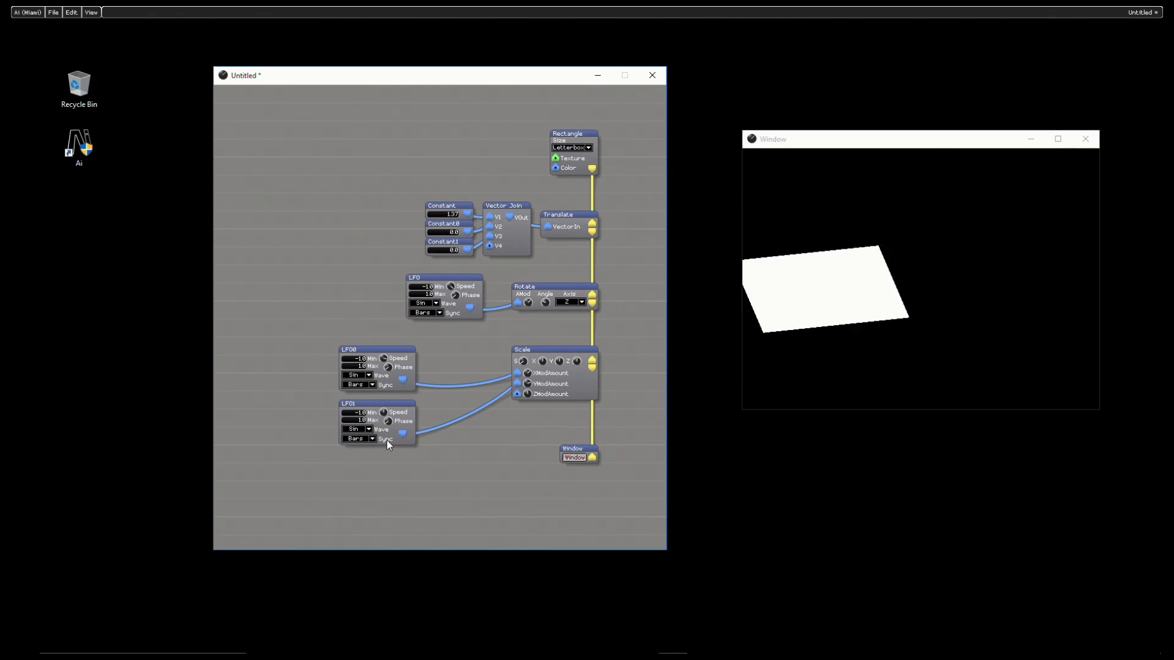
{"action": "right_click", "coordinate": [251, 128]}
{"action": "left_click", "coordinate": [282, 132]}
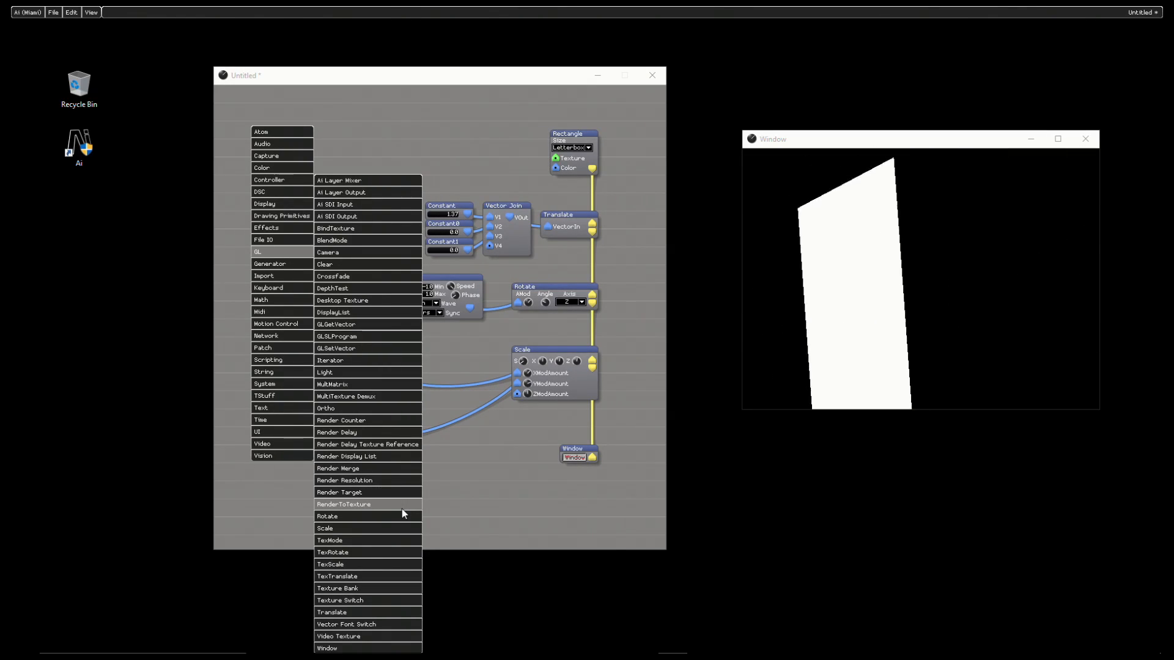
{"action": "left_click", "coordinate": [524, 480]}
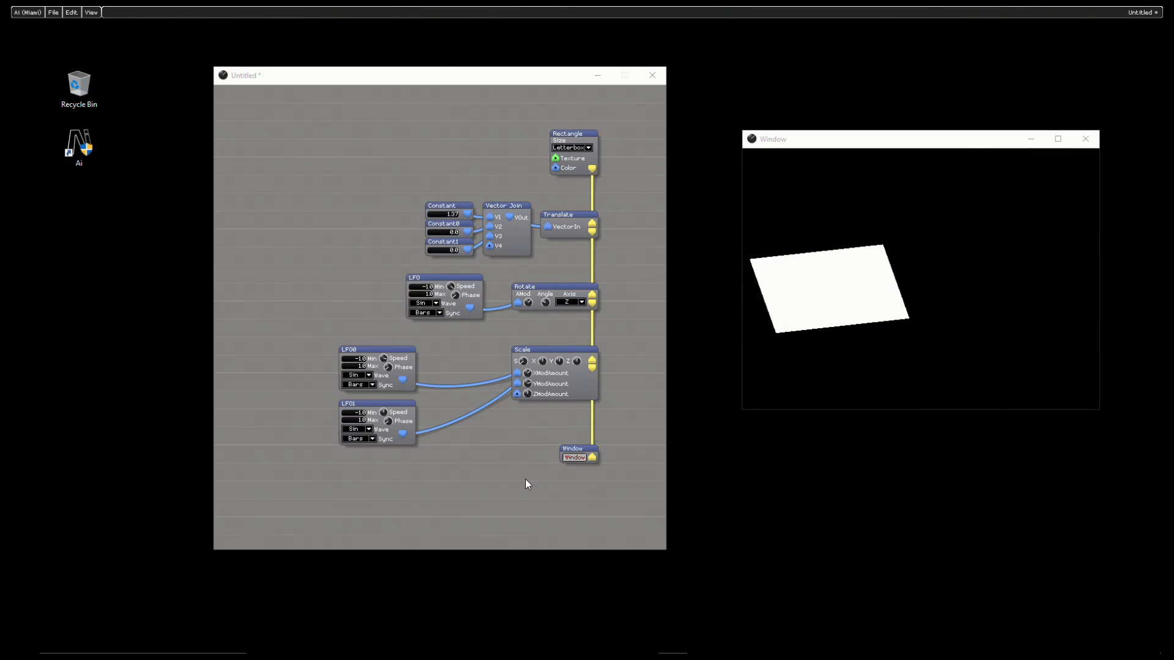